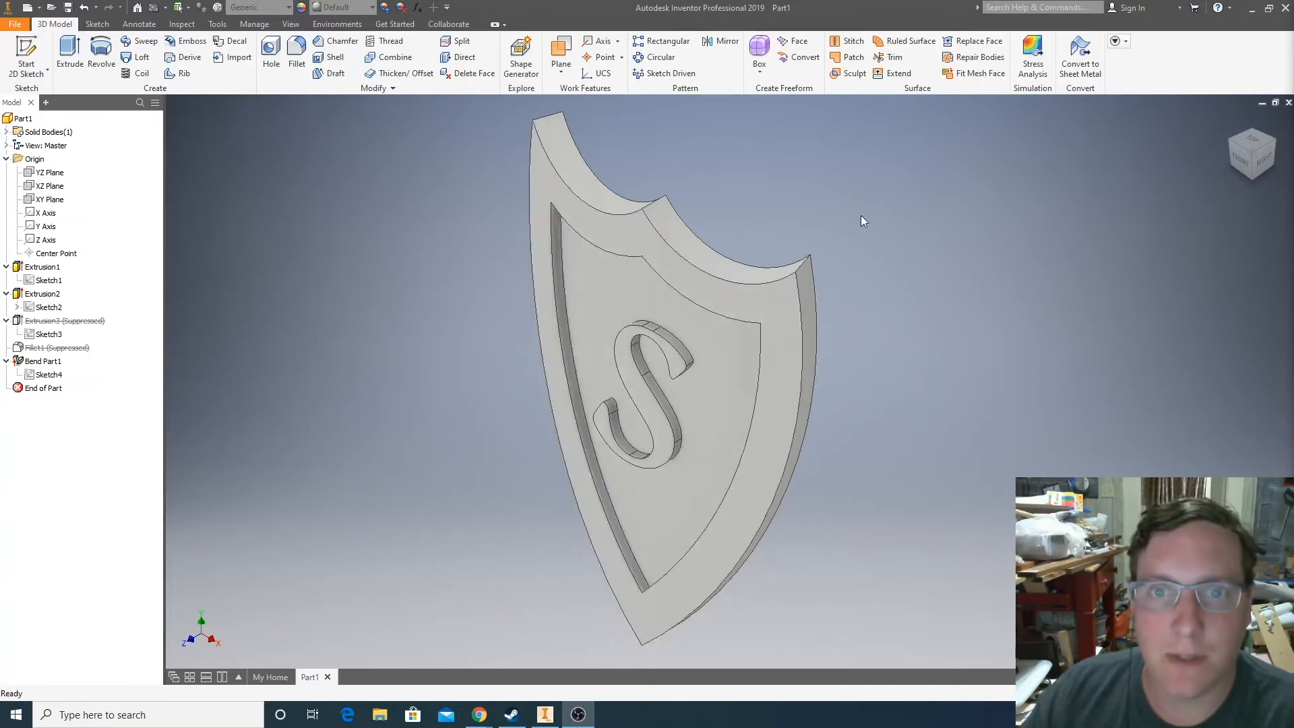
Create a new part from the Standard.ipt template and accept the style library definitions
click(1255, 144)
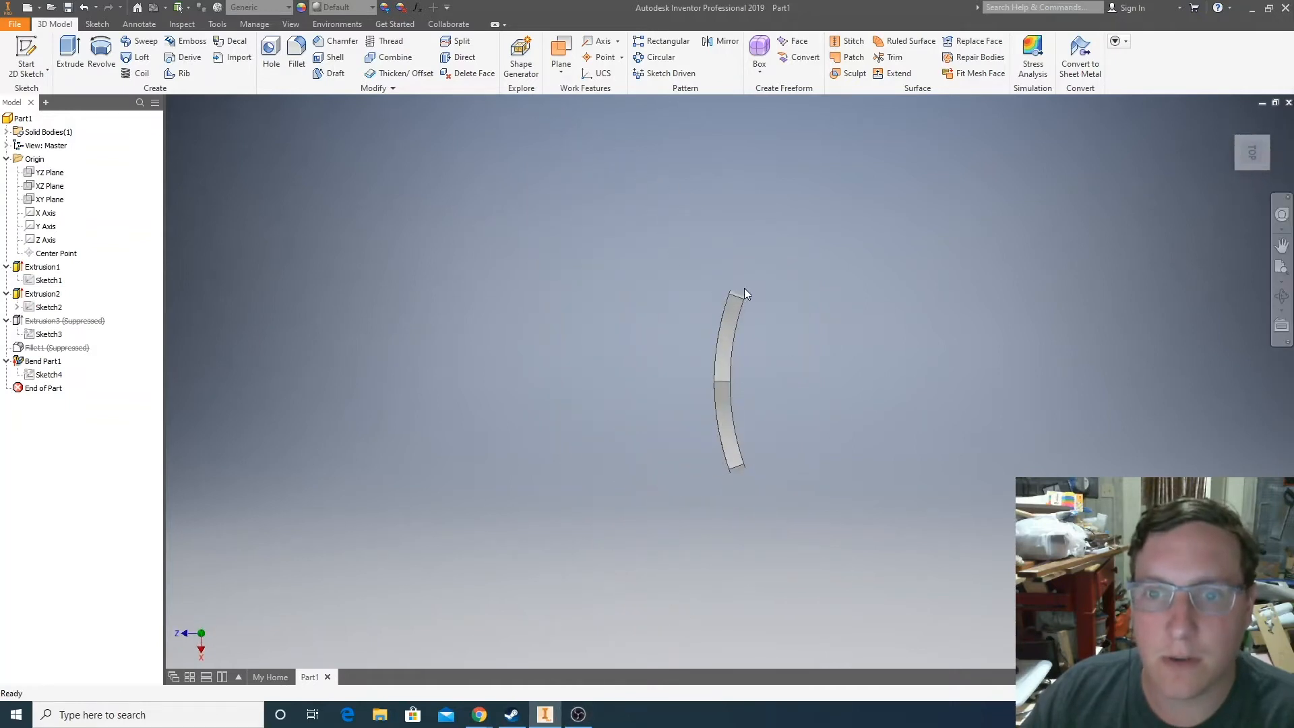
click(13, 25)
click(46, 76)
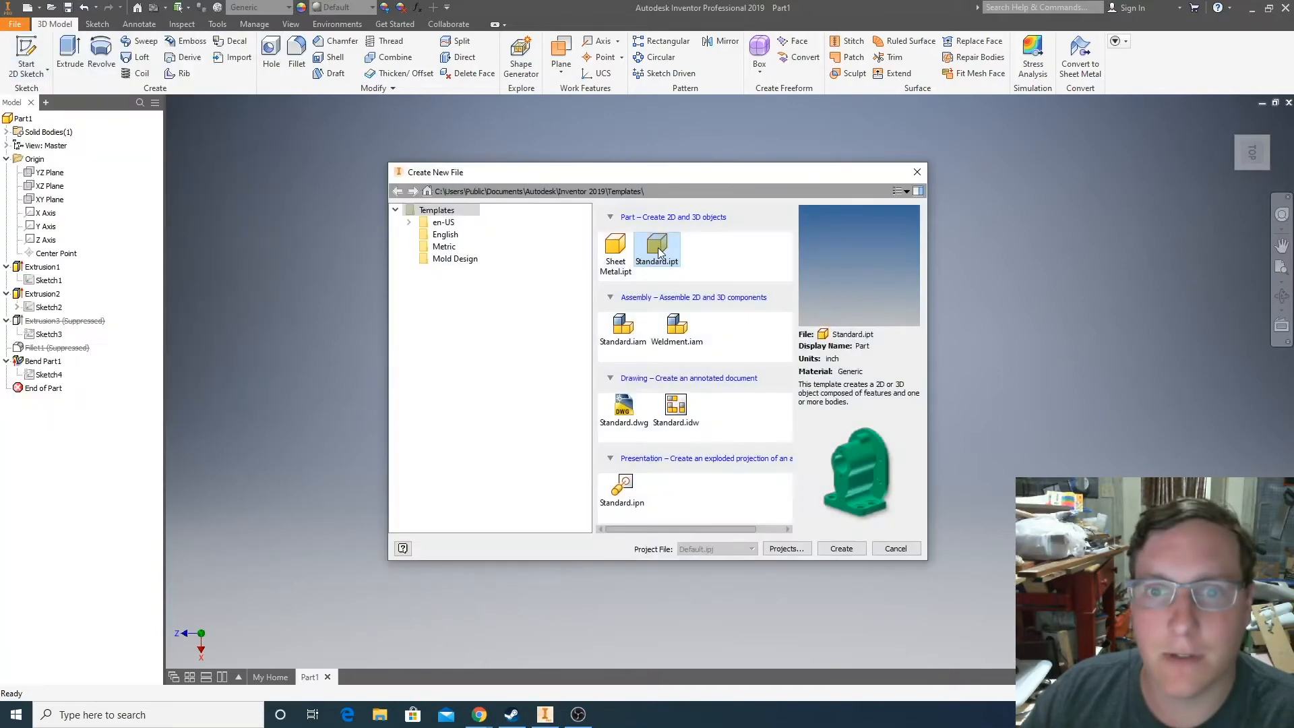
double_click(658, 249)
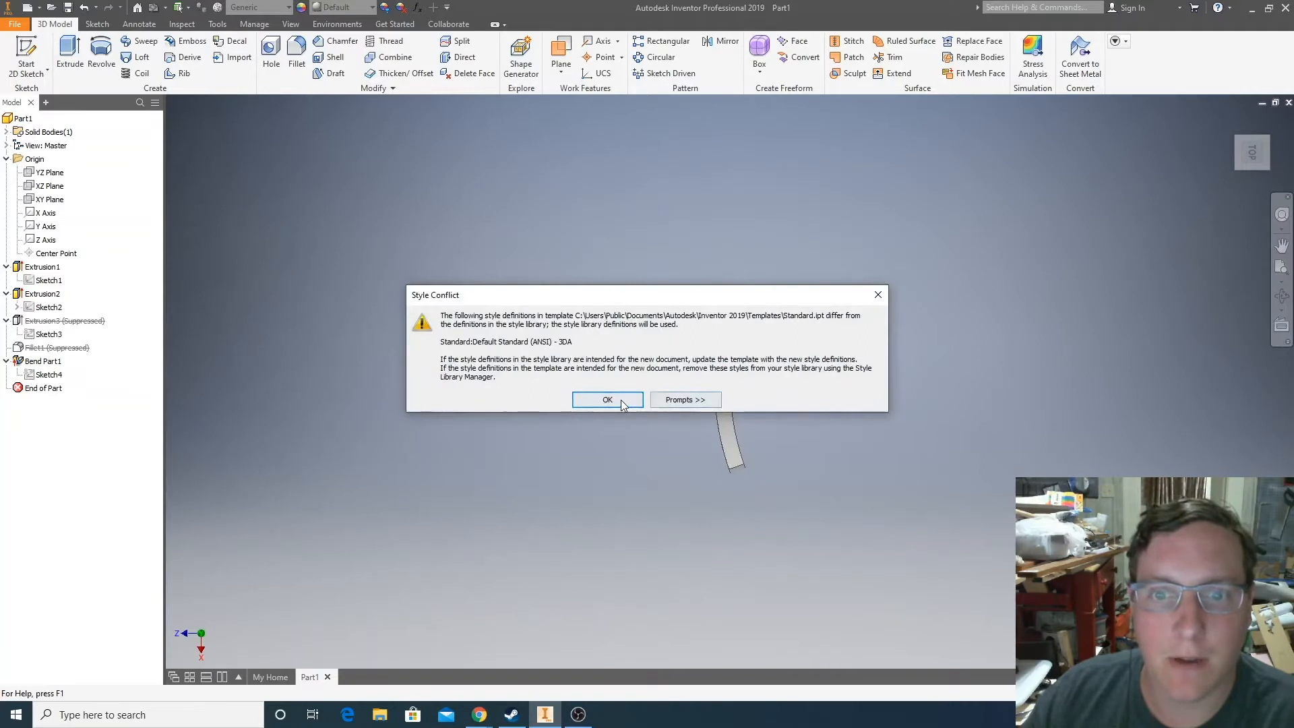
click(620, 401)
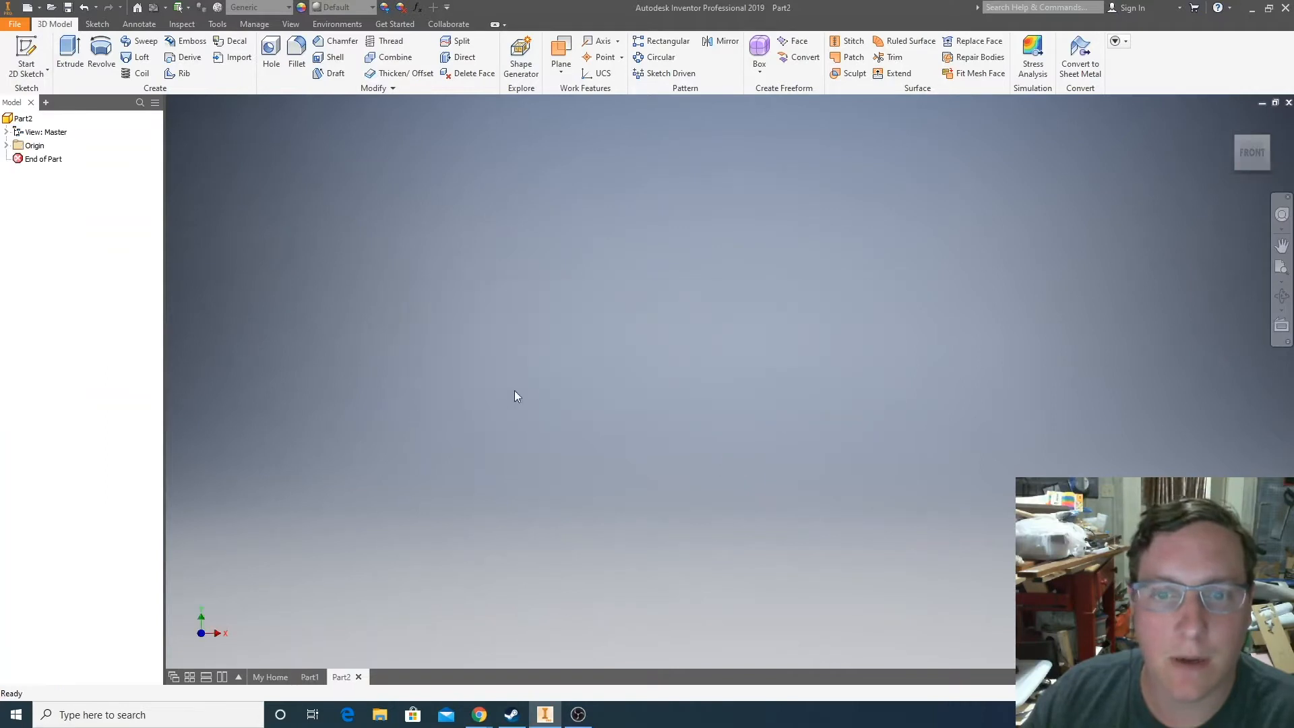
Start a sketch on the XY plane and draw a vertical 3 in construction line up from the origin
click(27, 46)
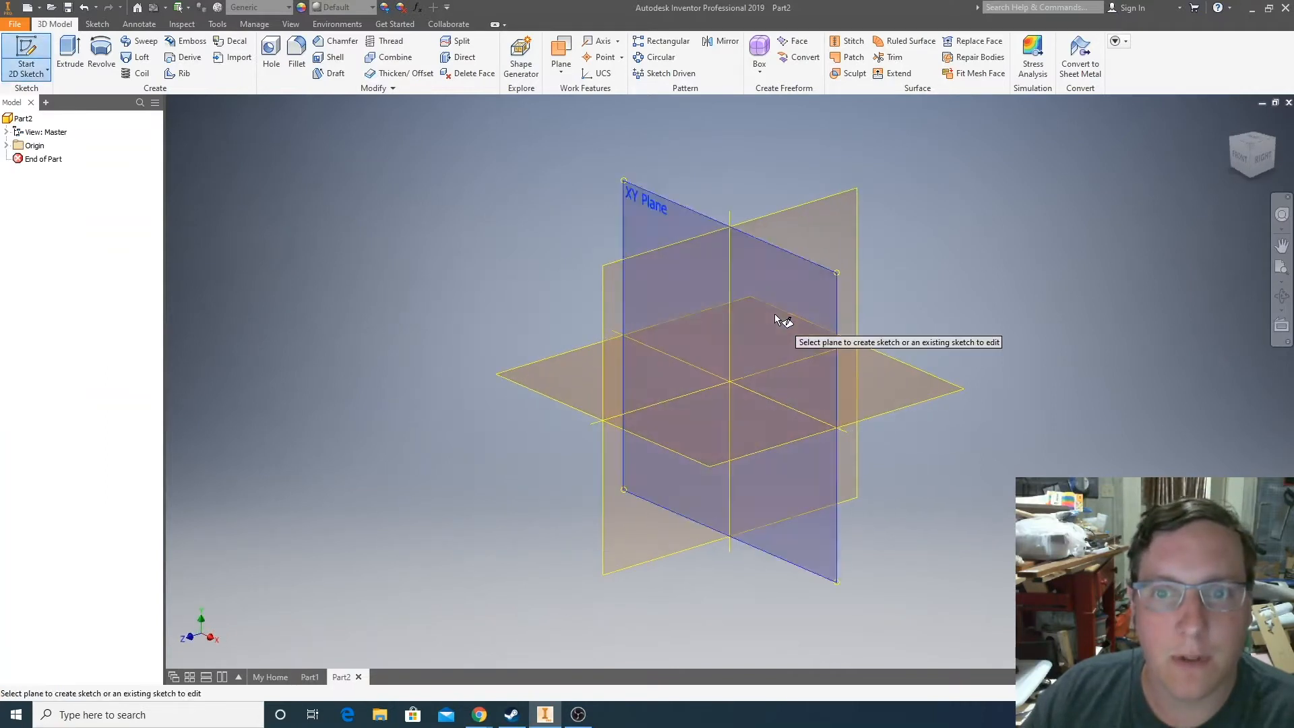
click(774, 313)
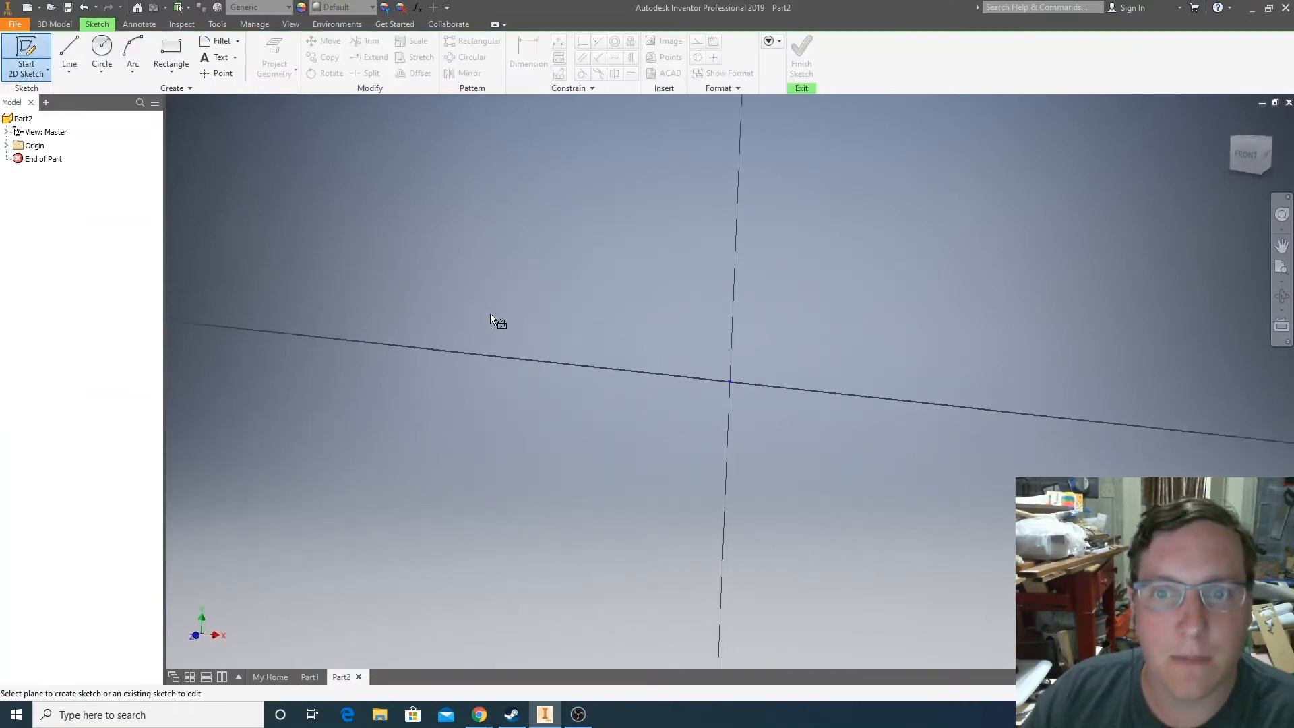
click(69, 53)
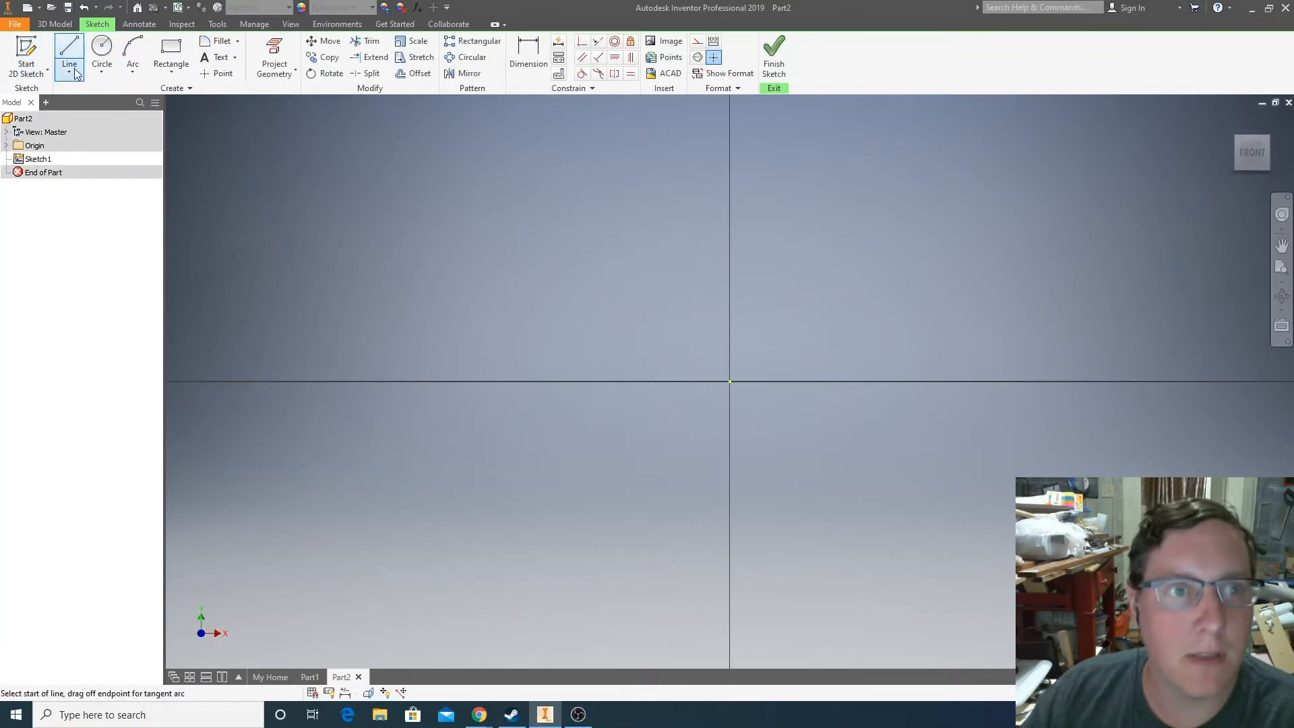
click(696, 41)
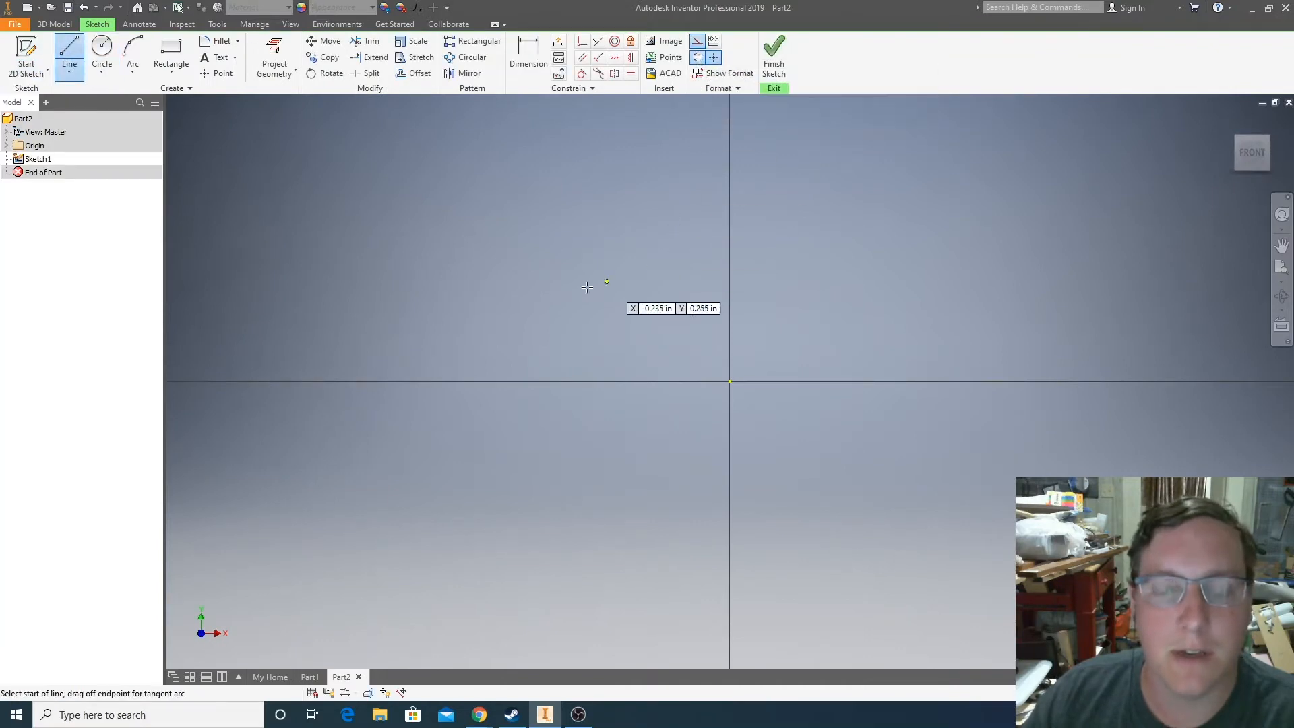
scroll(347, 461, up, 4)
scroll(766, 593, up, 2)
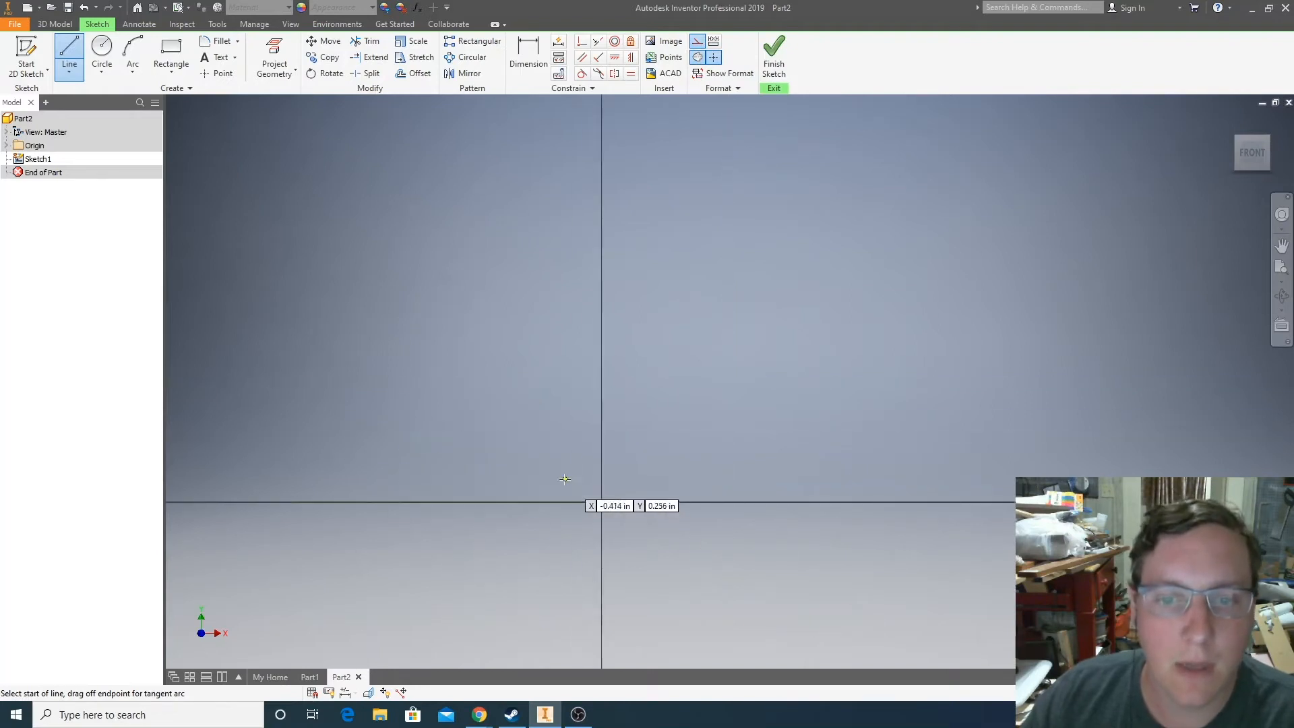
click(601, 502)
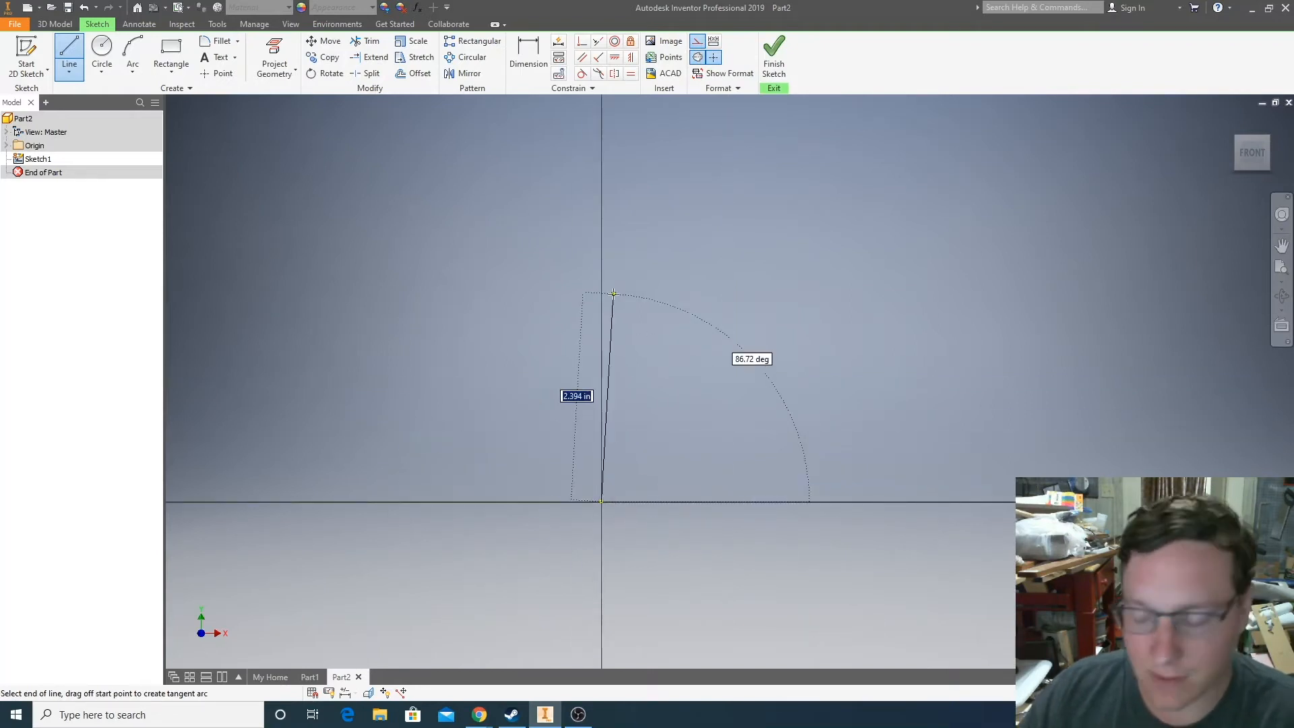
text(3)
key(Tab)
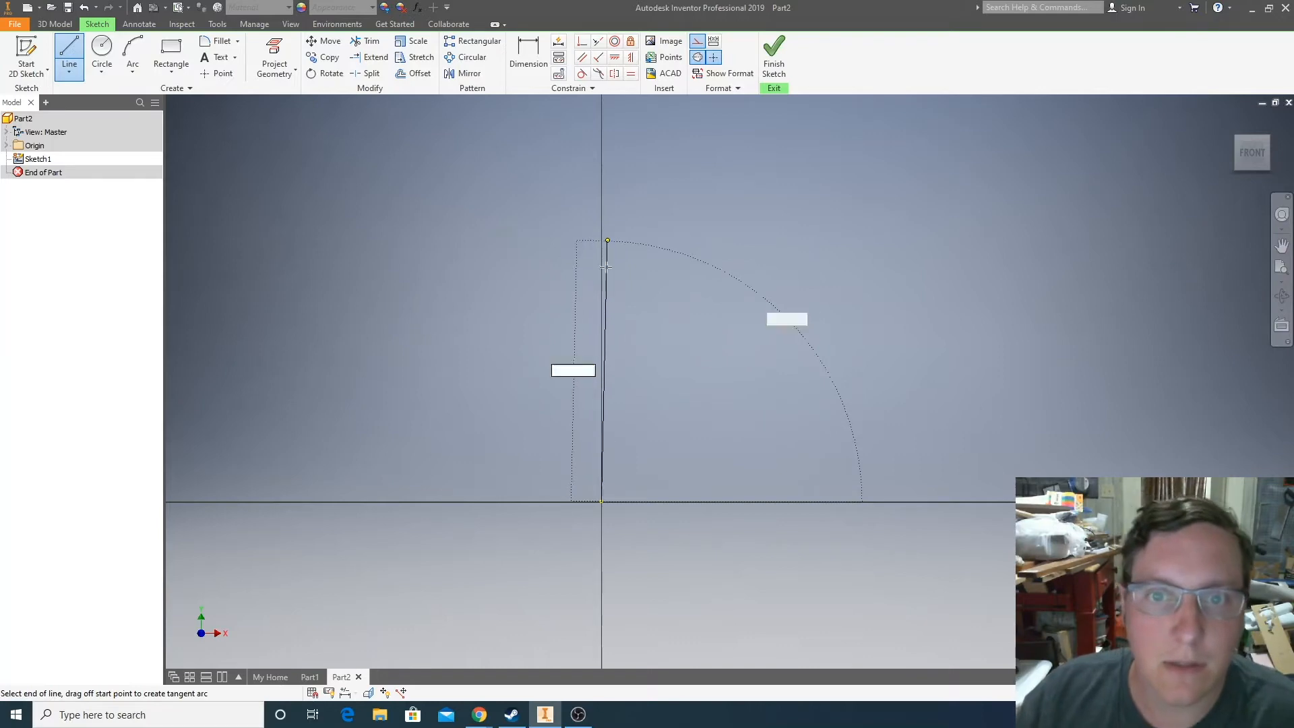
key(Return)
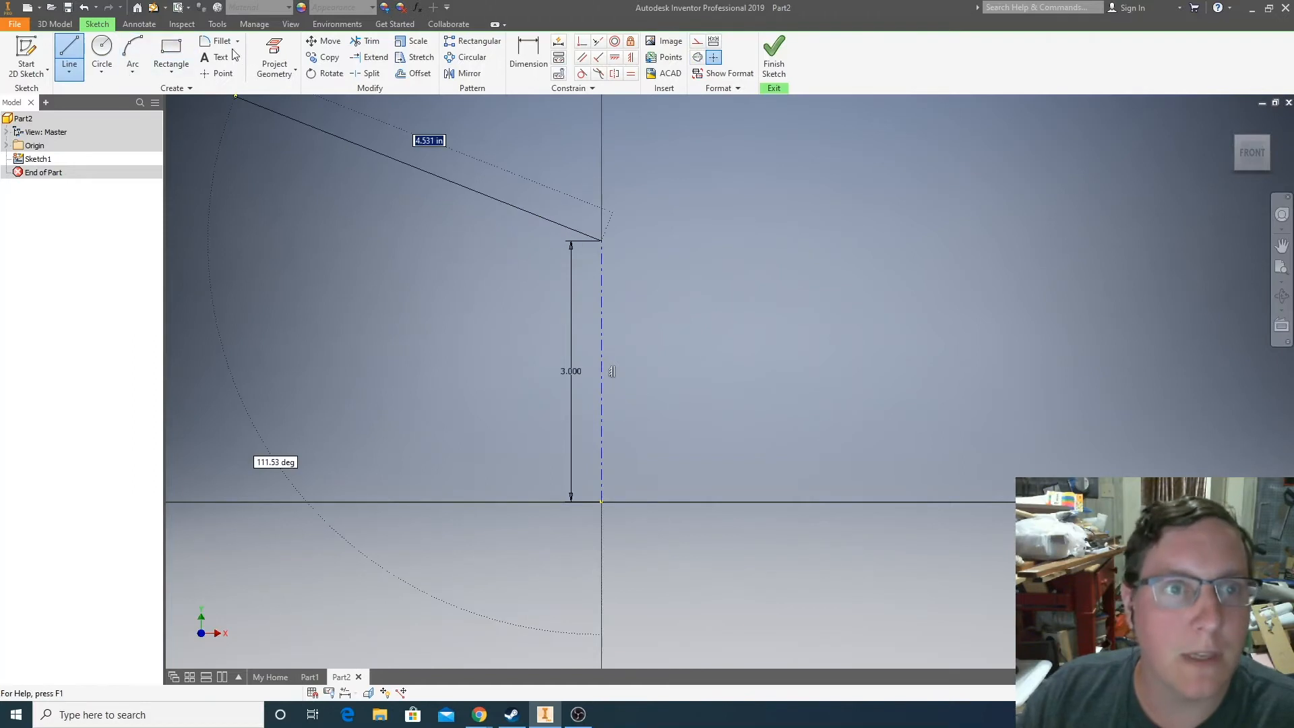
Draw three-point arcs for the shield's left half: a sagging top edge about 1.4 in wide and an outward-curving side down to the origin
click(132, 49)
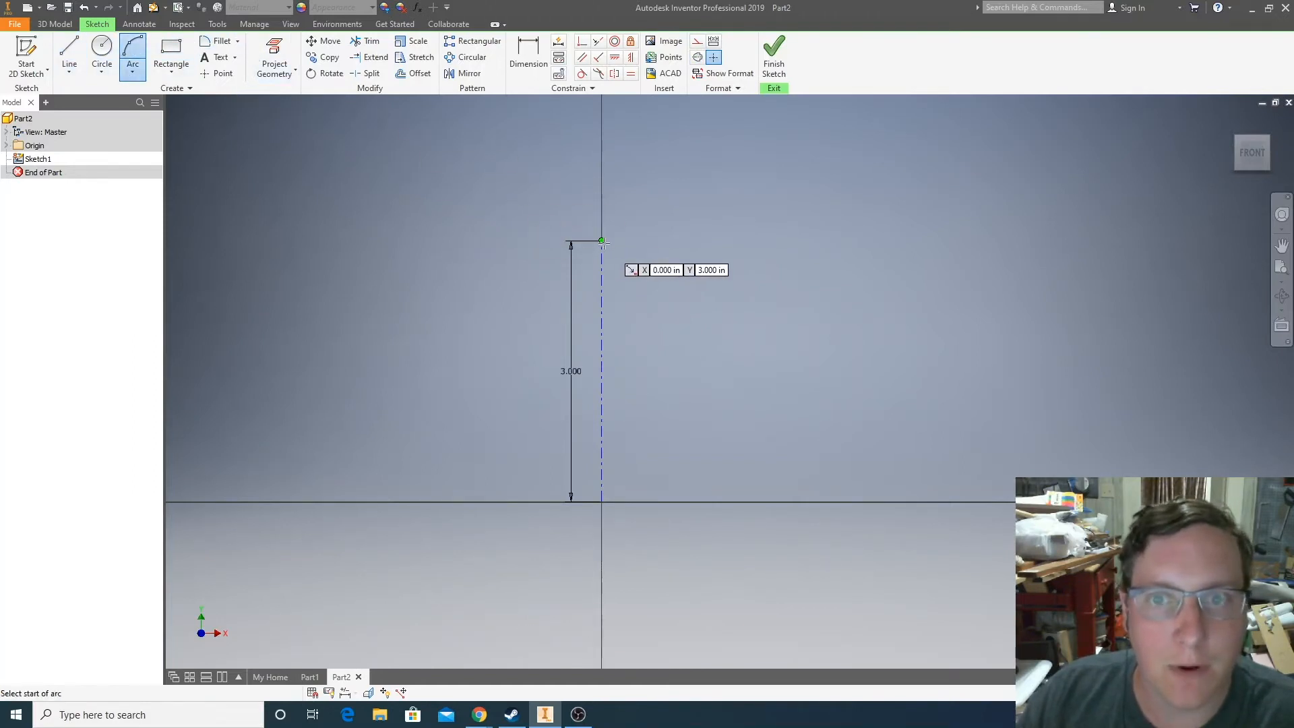
click(602, 240)
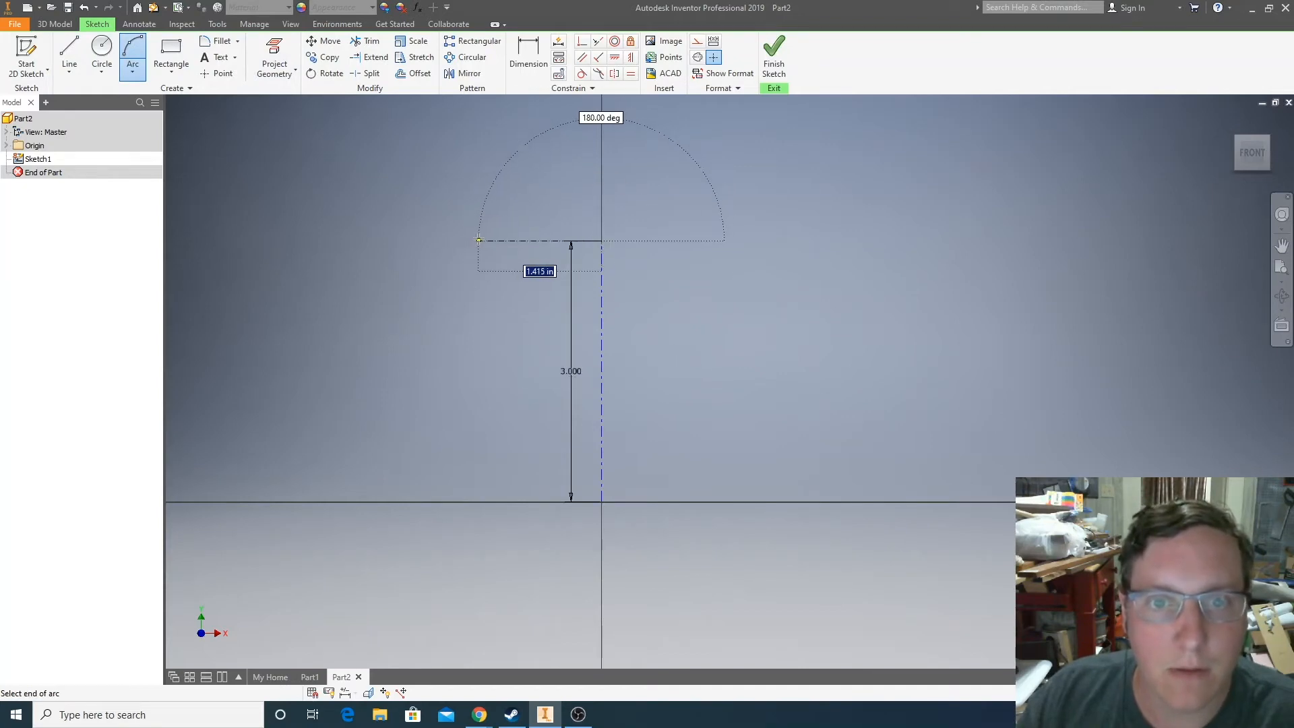
click(467, 240)
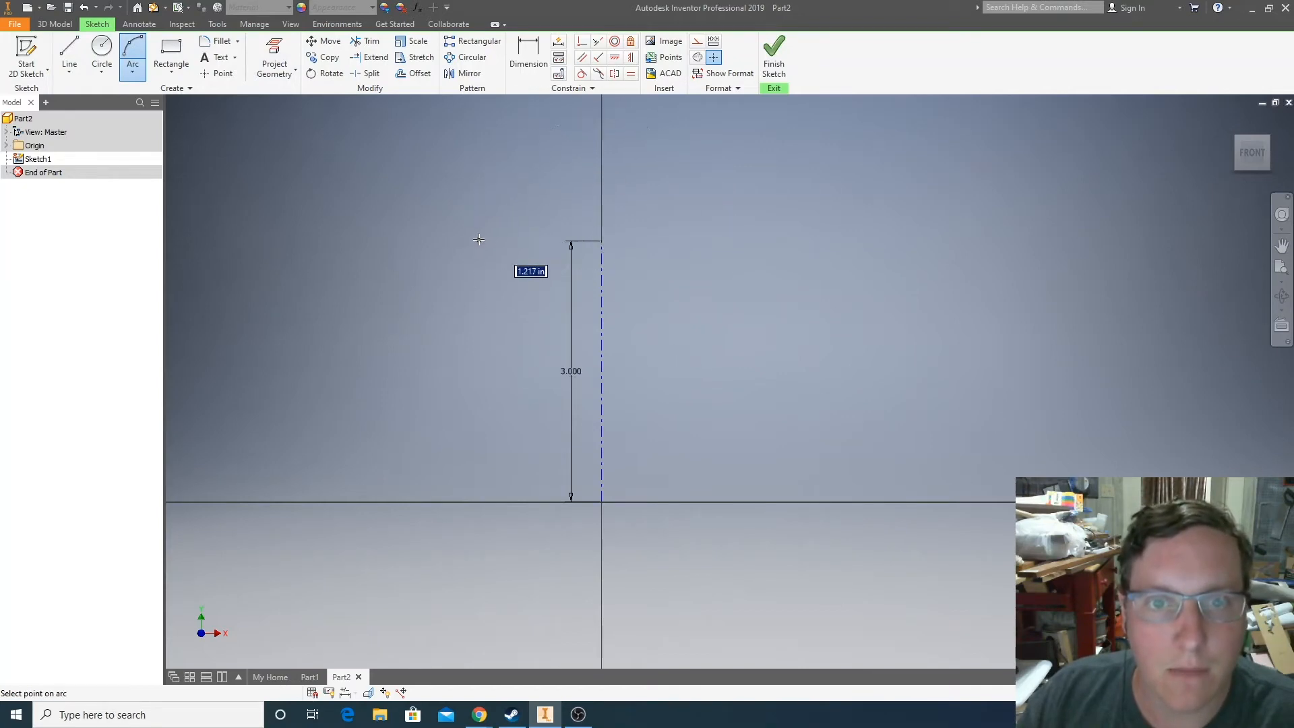
click(539, 262)
click(479, 241)
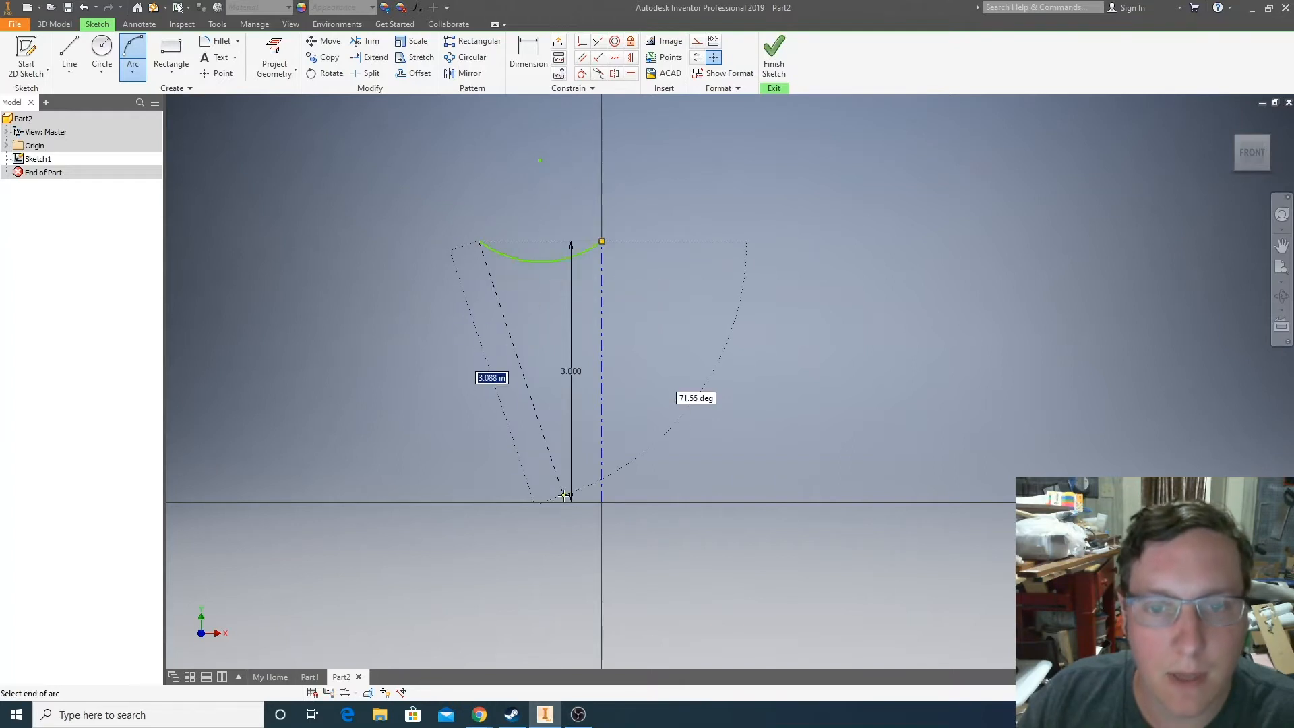
click(601, 501)
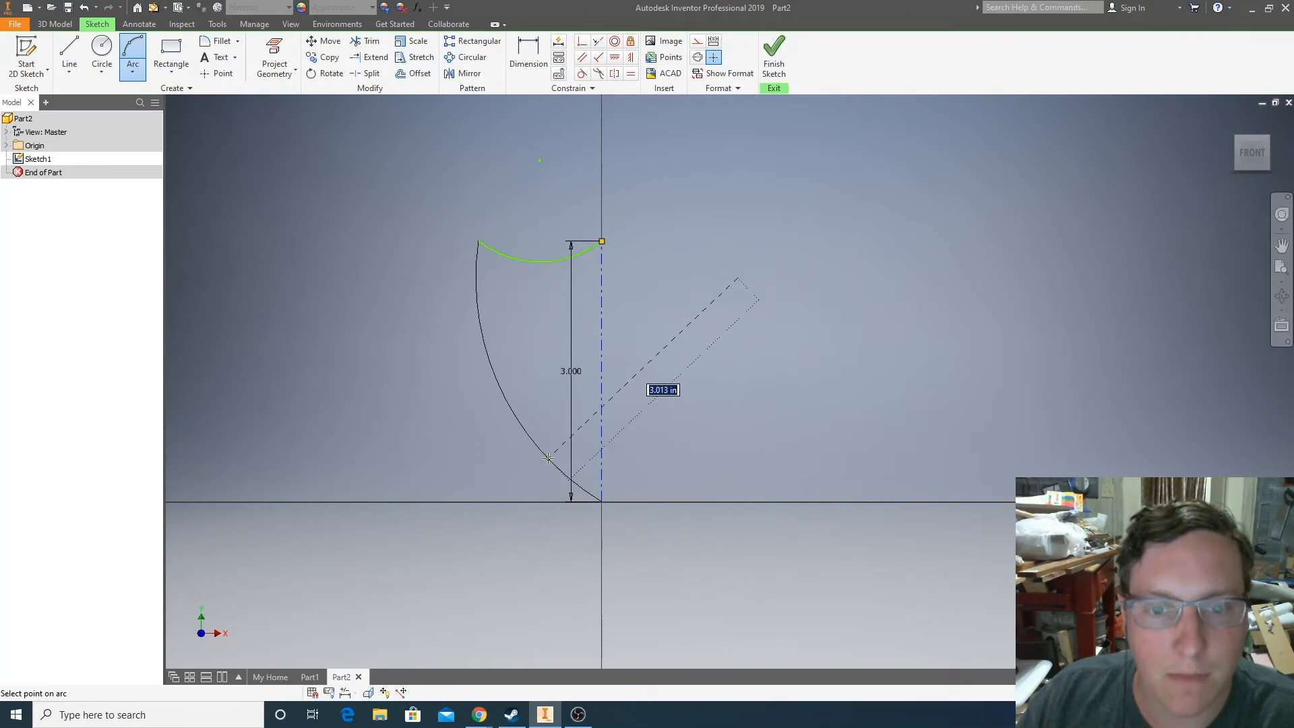
click(549, 457)
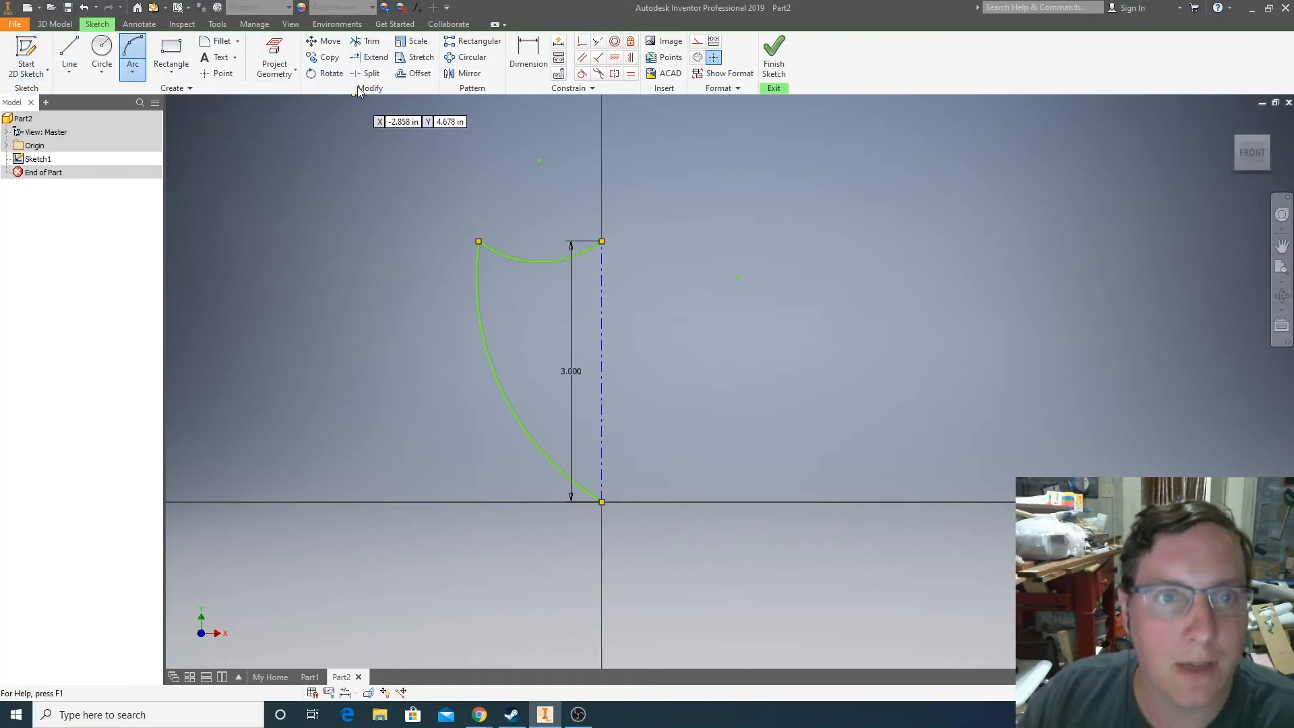
Mirror both arcs about the vertical construction line to complete the shield outline
click(460, 73)
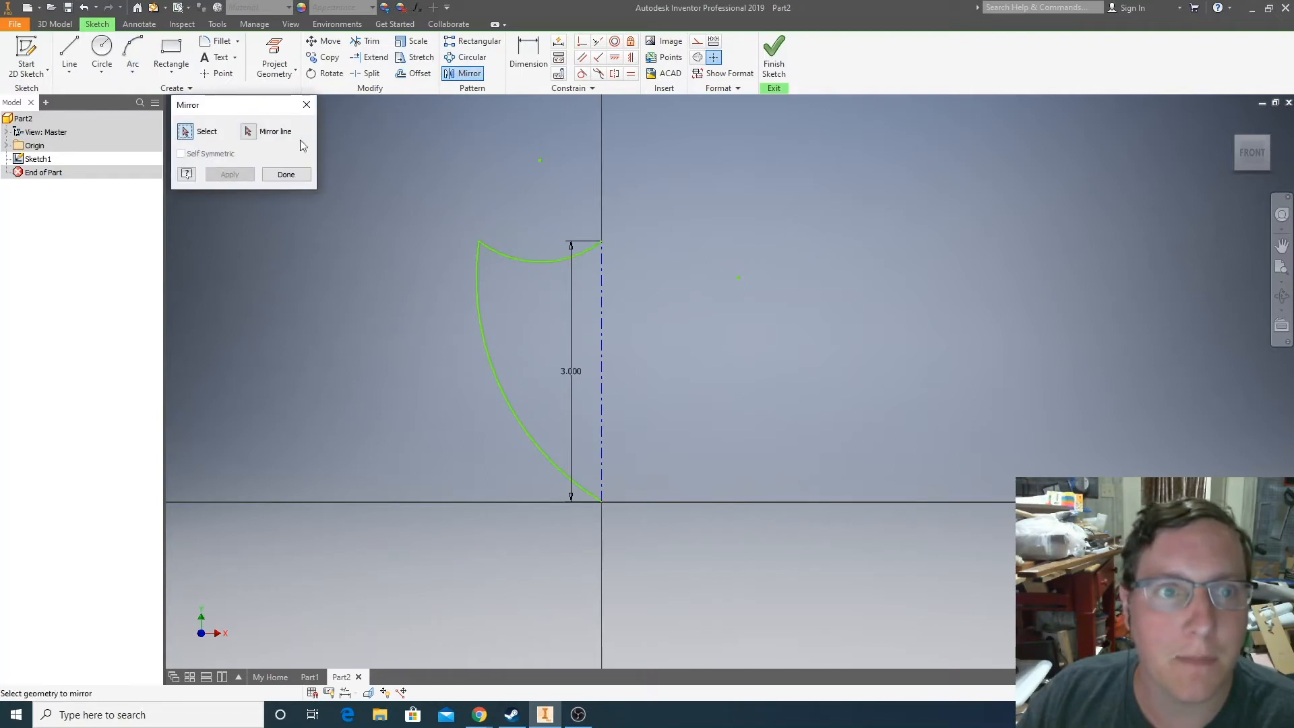
click(507, 257)
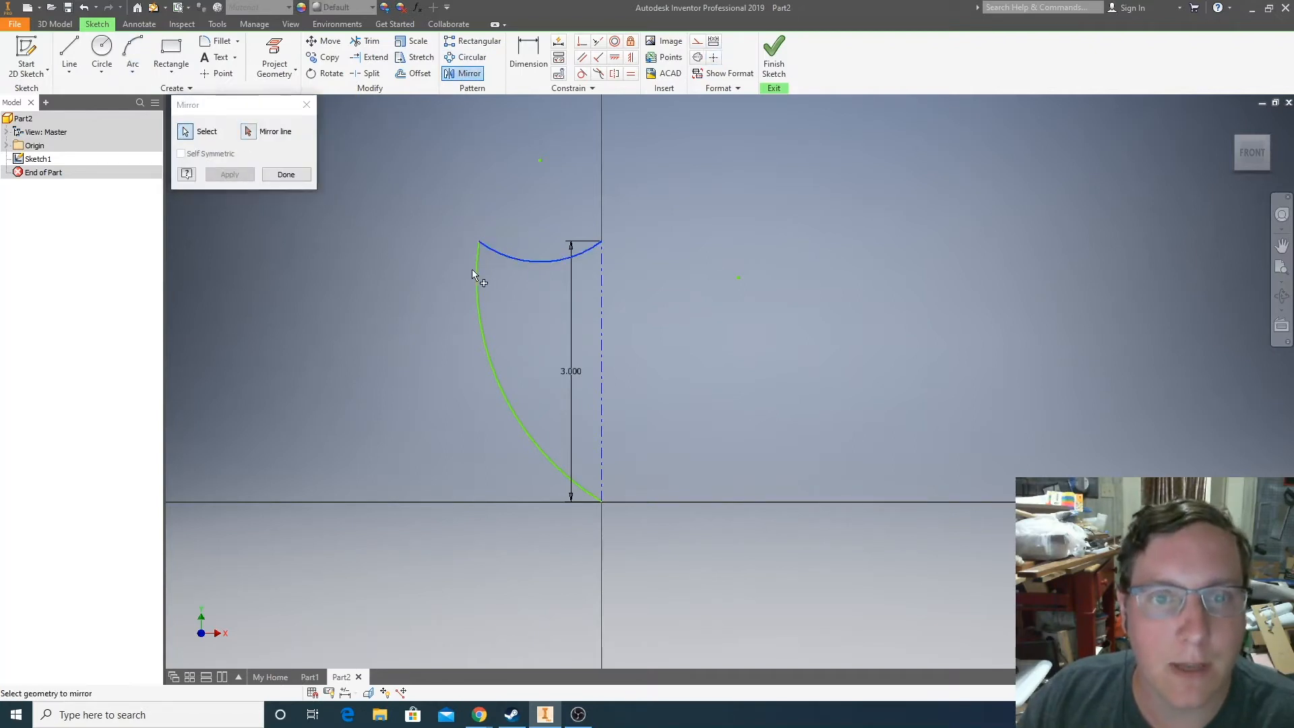
click(475, 271)
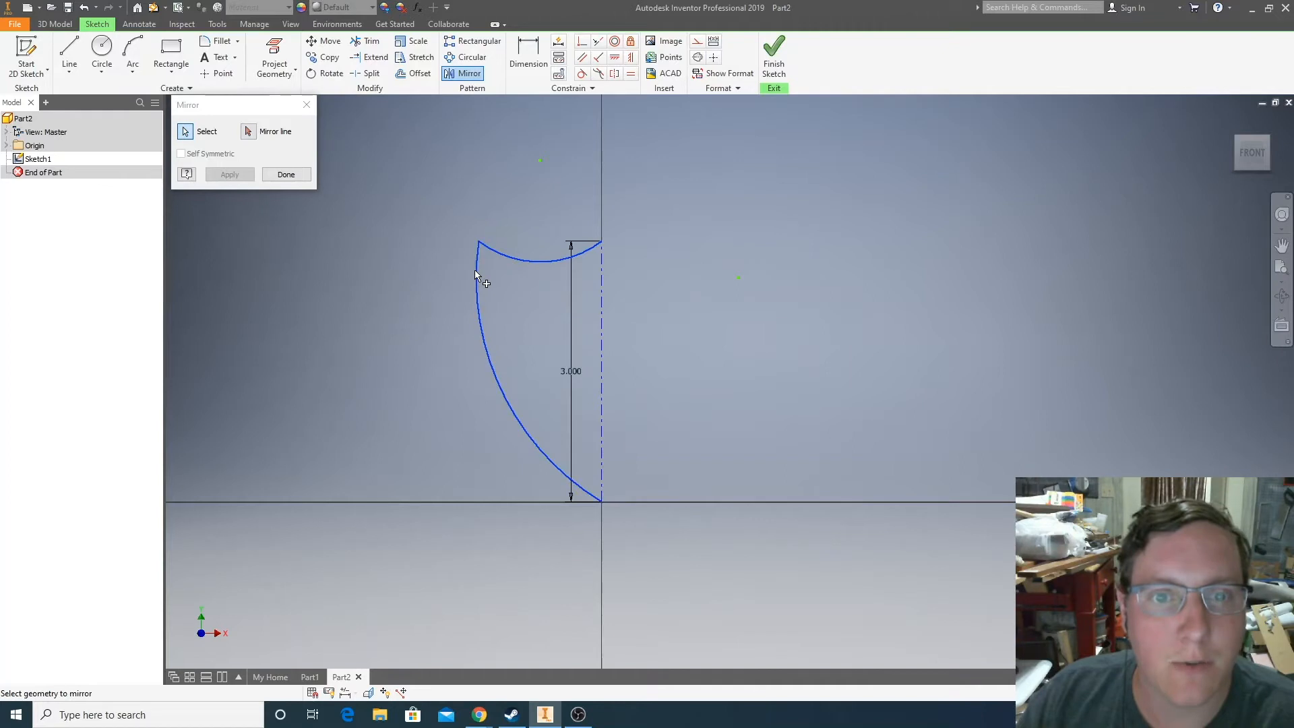
click(247, 132)
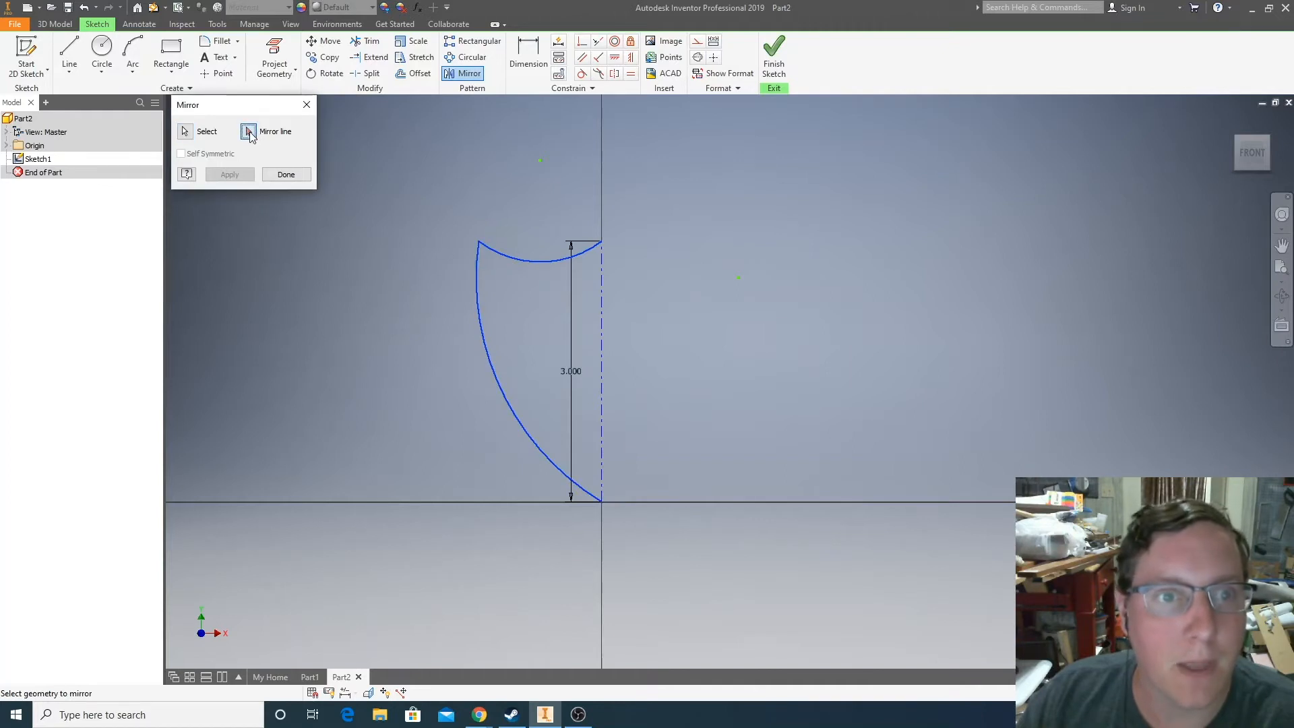
click(603, 308)
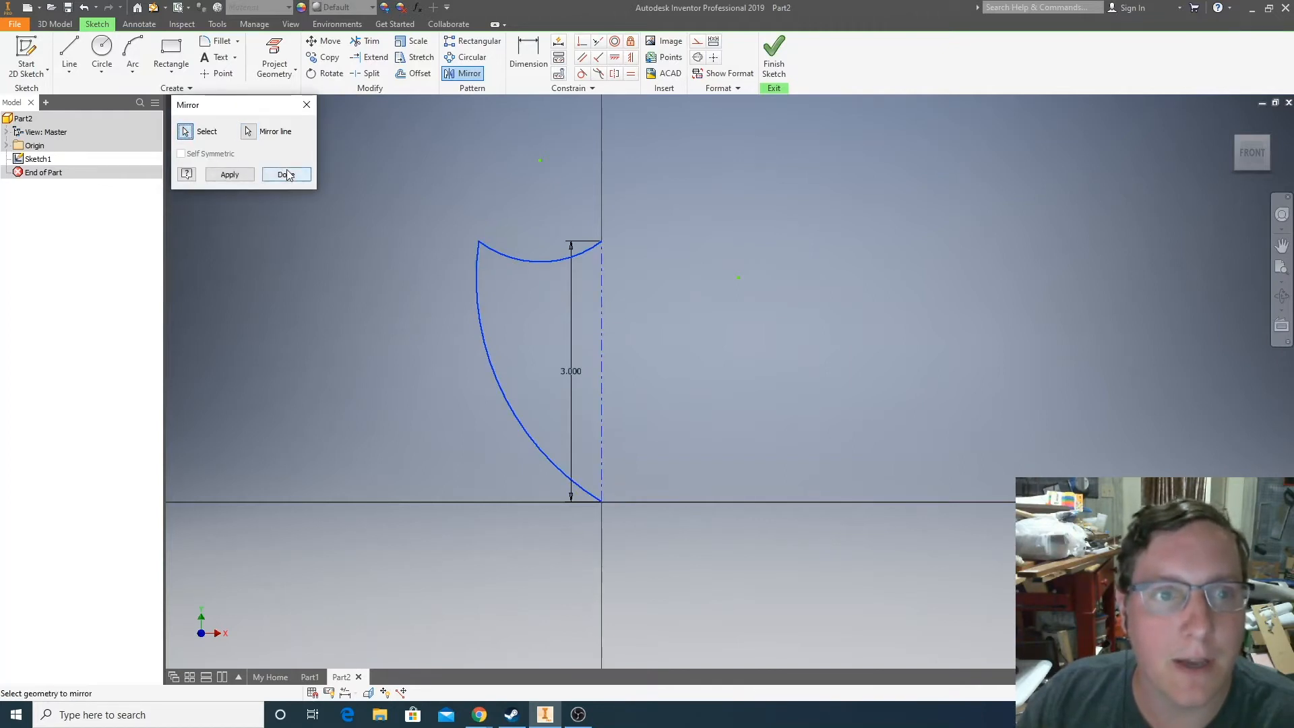
click(226, 174)
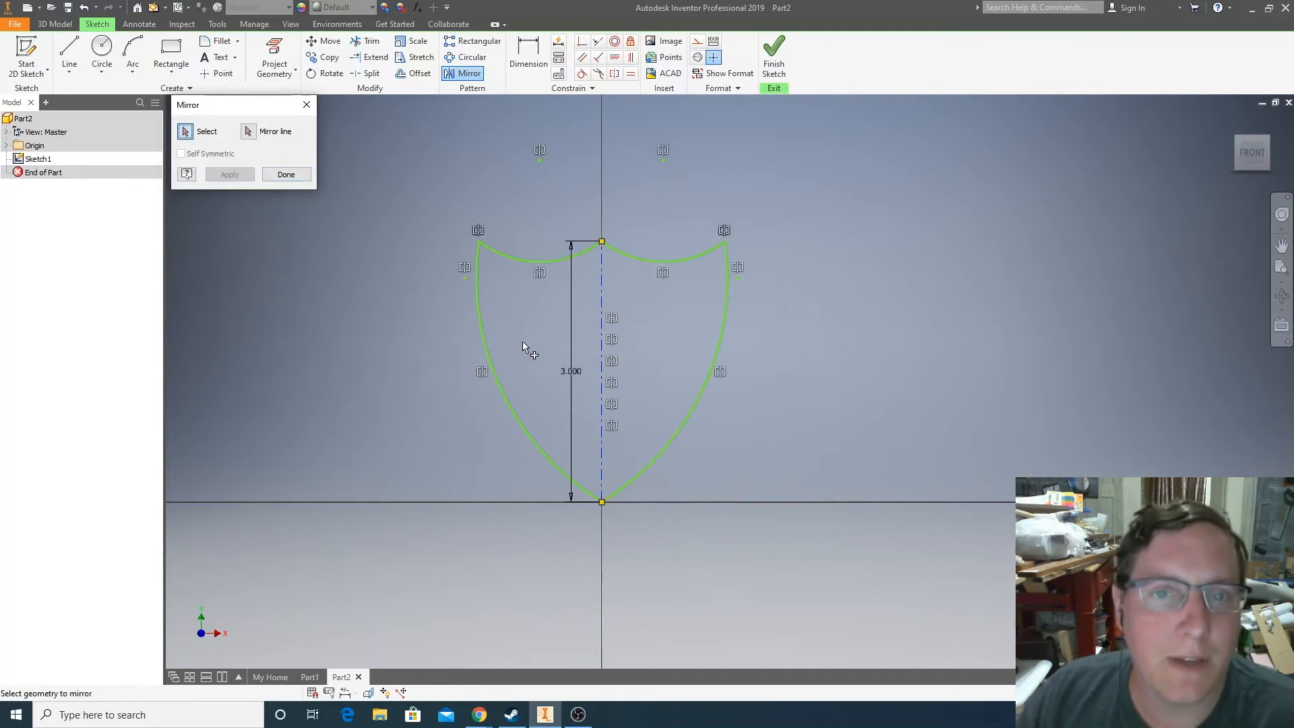
click(305, 106)
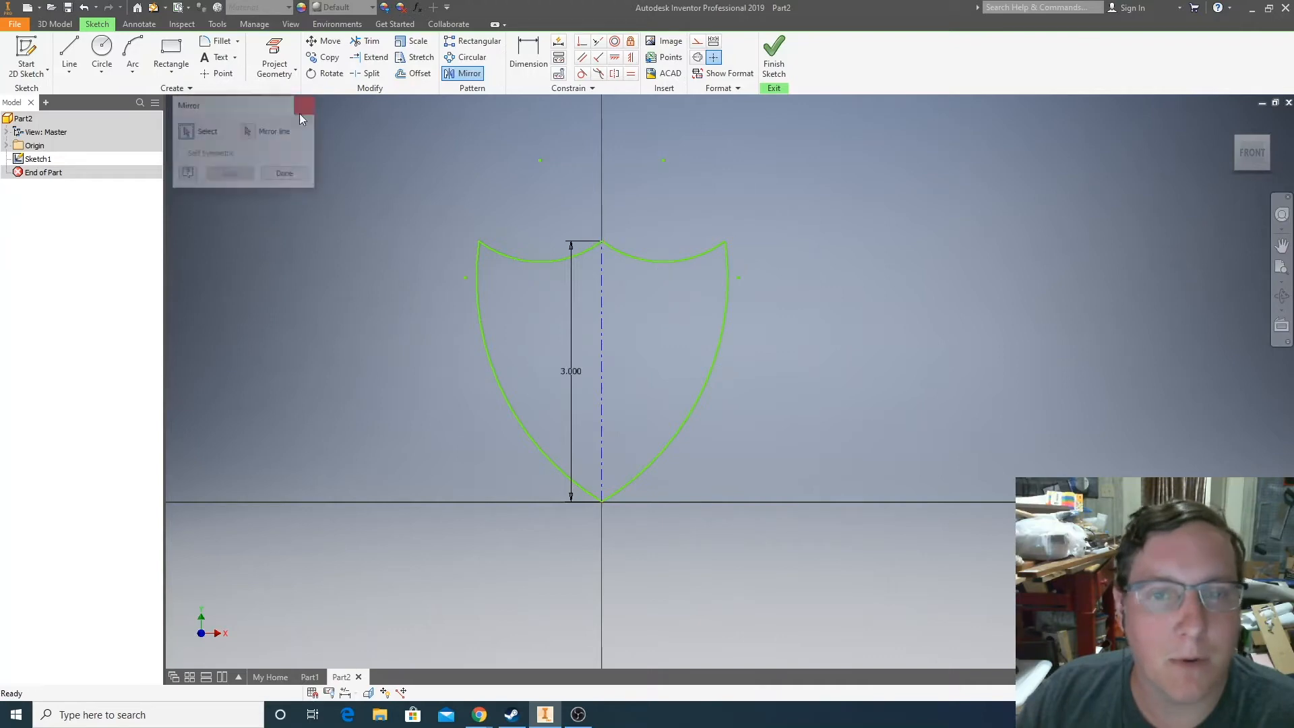
Finish the sketch and extrude the shield profile by 0.125 in
click(777, 61)
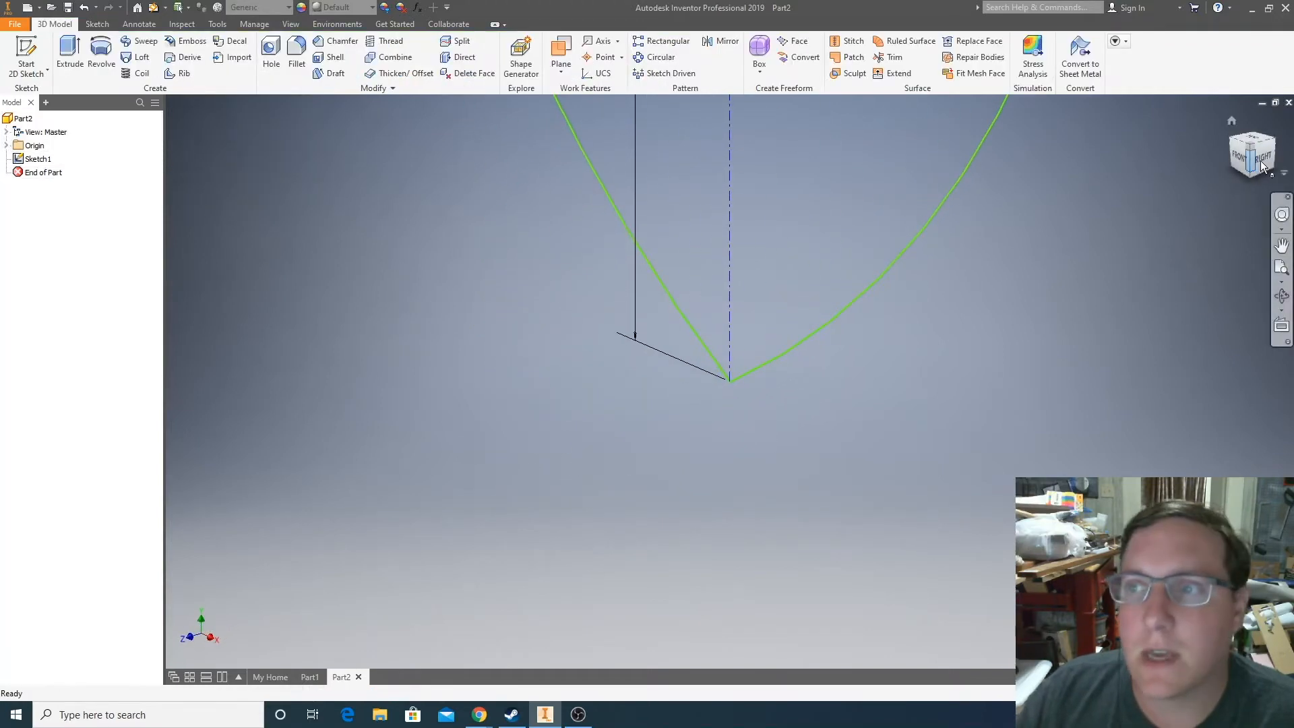
click(101, 54)
key(e)
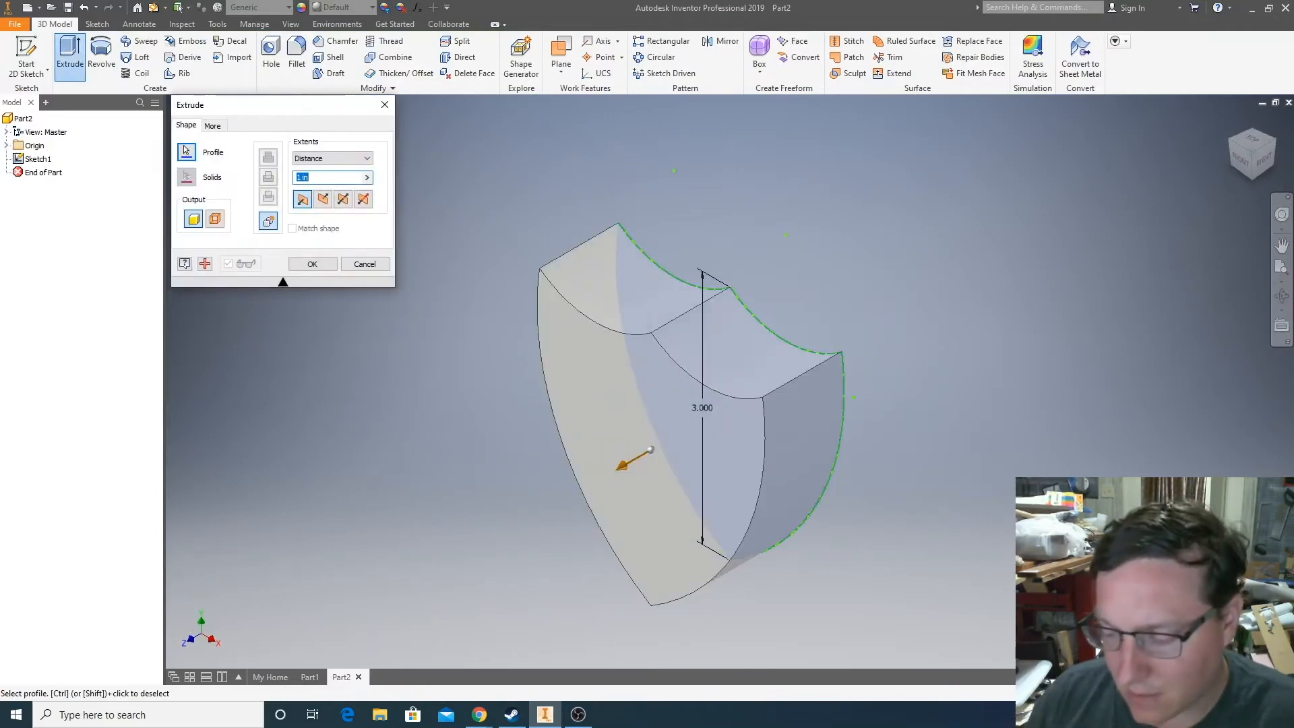
text(.25)
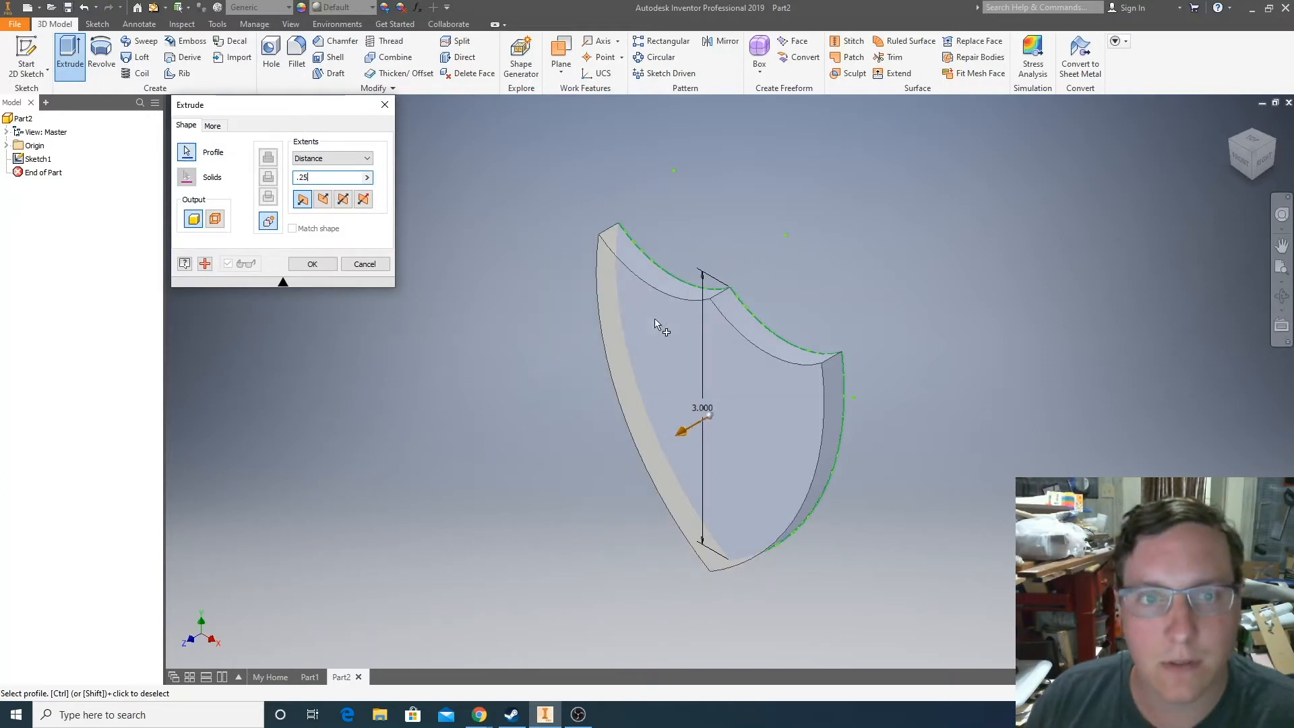
key(BackSpace)
key(BackSpace)
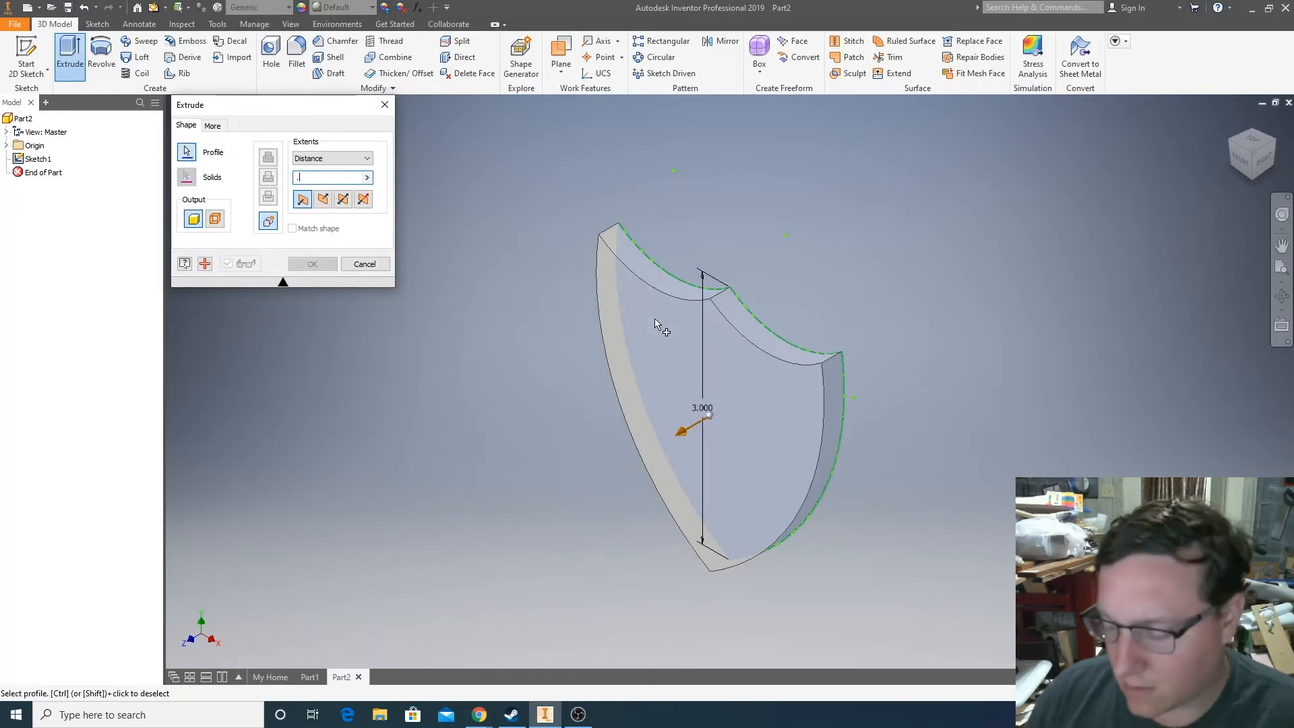
text(125)
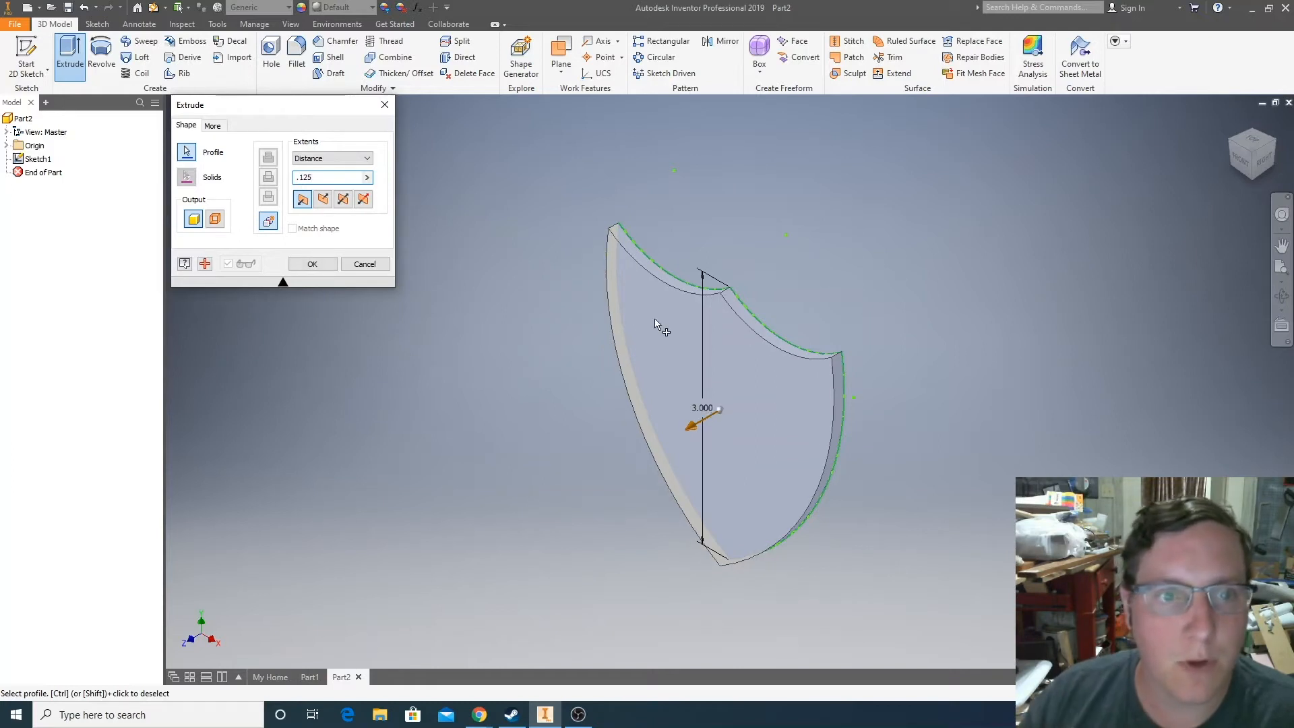
click(314, 264)
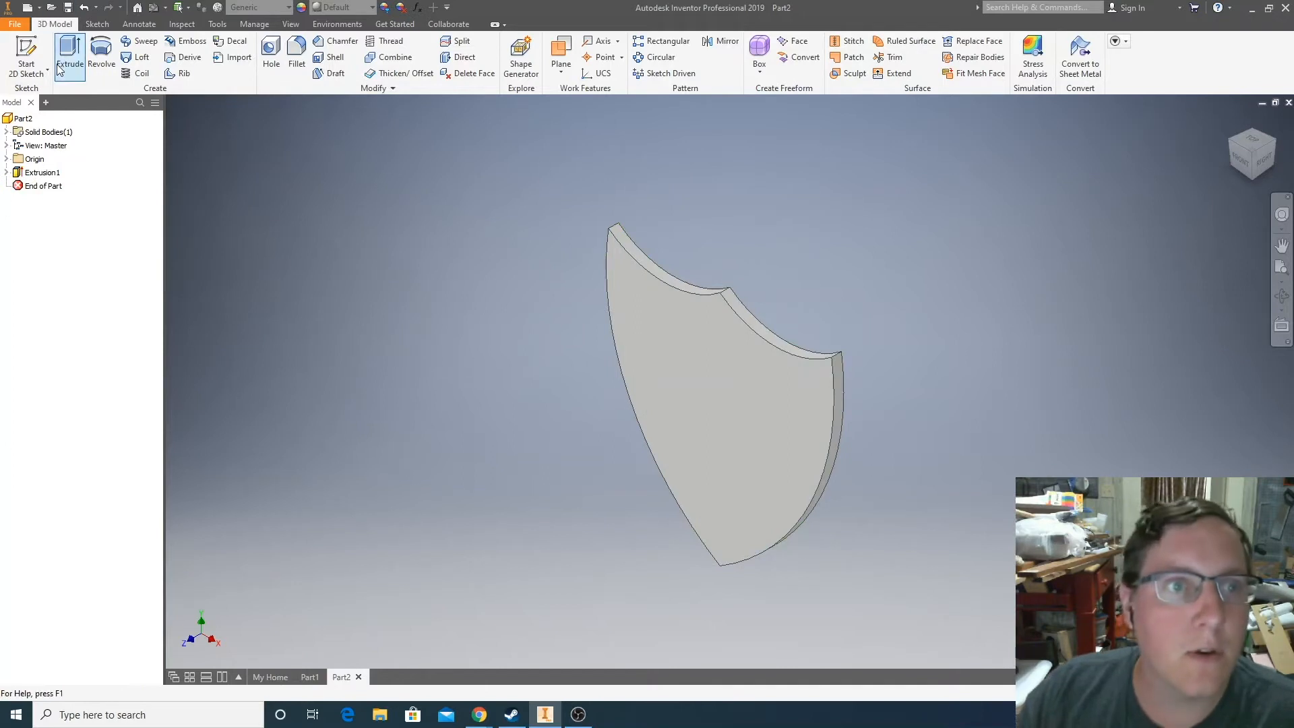
Start a new sketch on the front face of the extruded shield
click(31, 49)
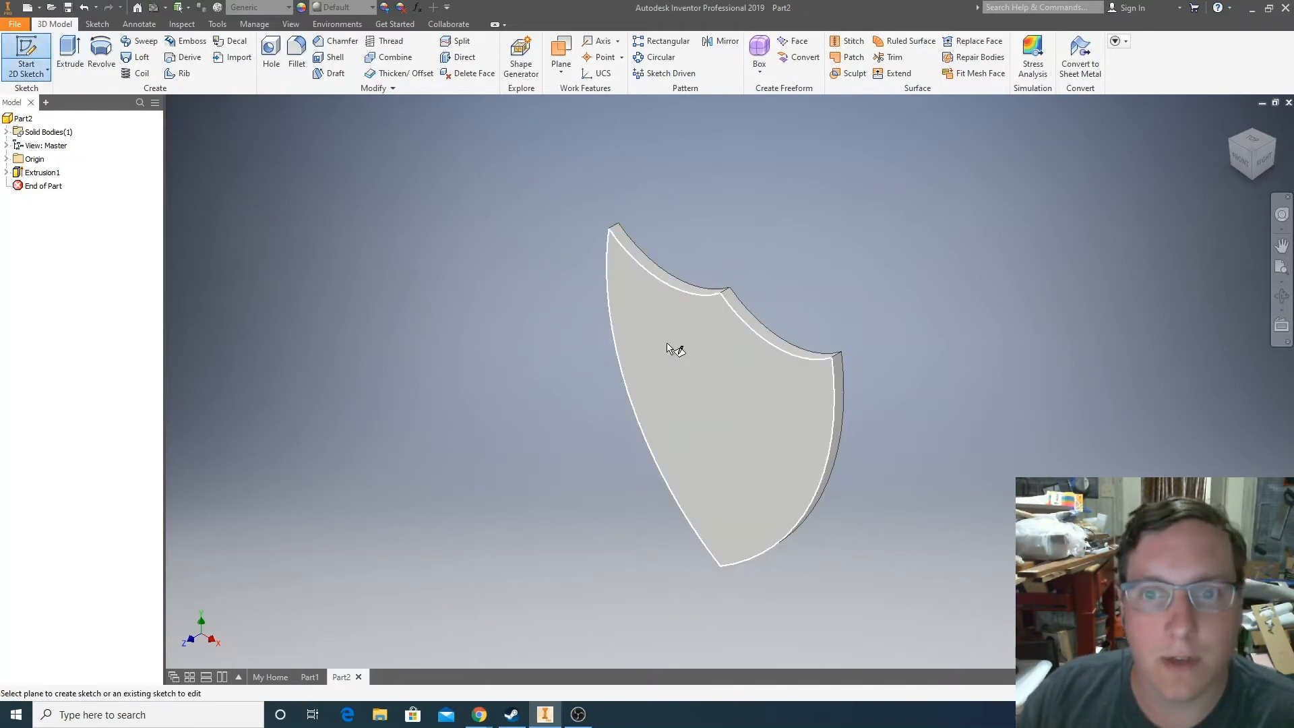
click(672, 350)
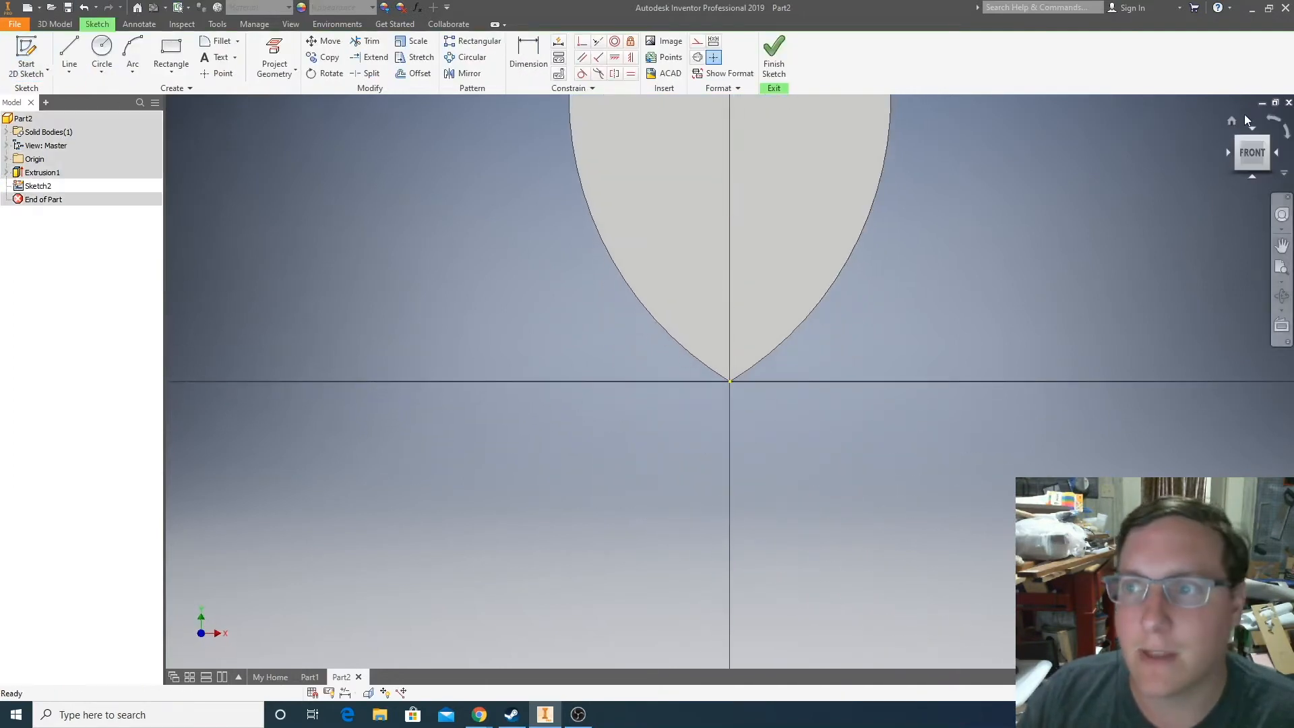
scroll(715, 607, up, 5)
scroll(679, 323, down, 2)
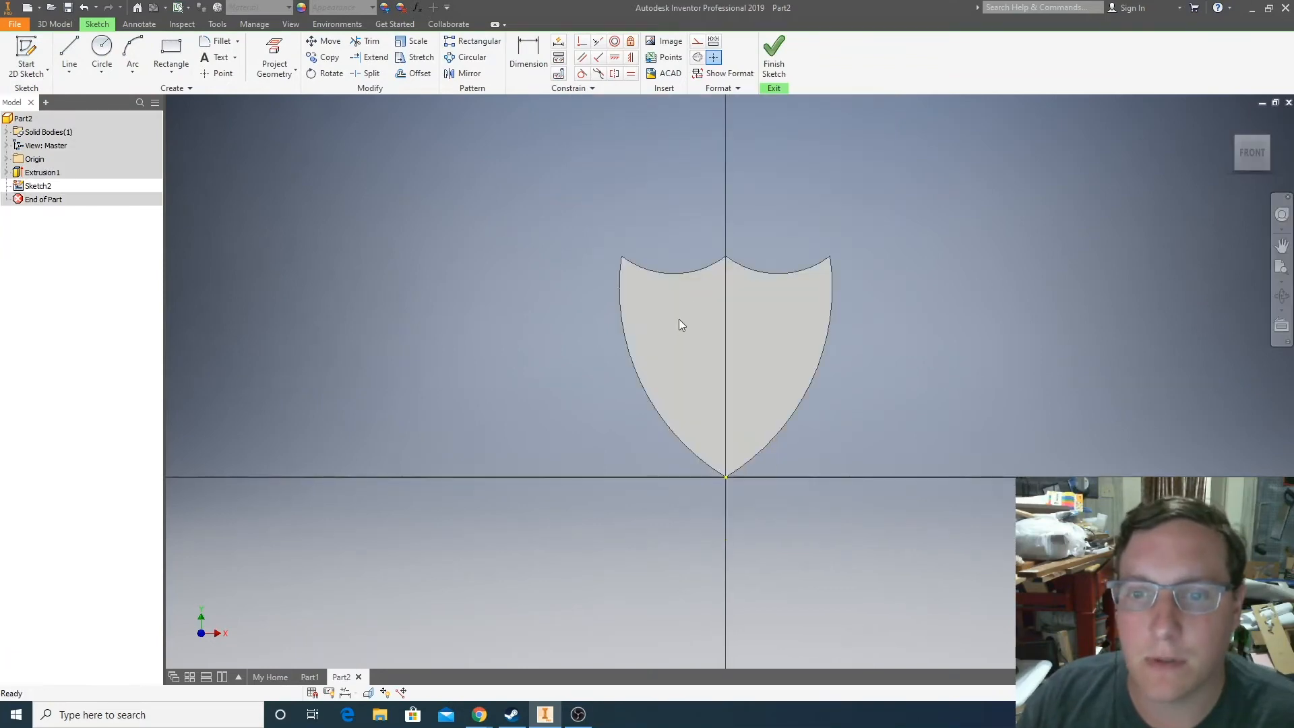
scroll(722, 335, up, 2)
scroll(722, 335, down, 4)
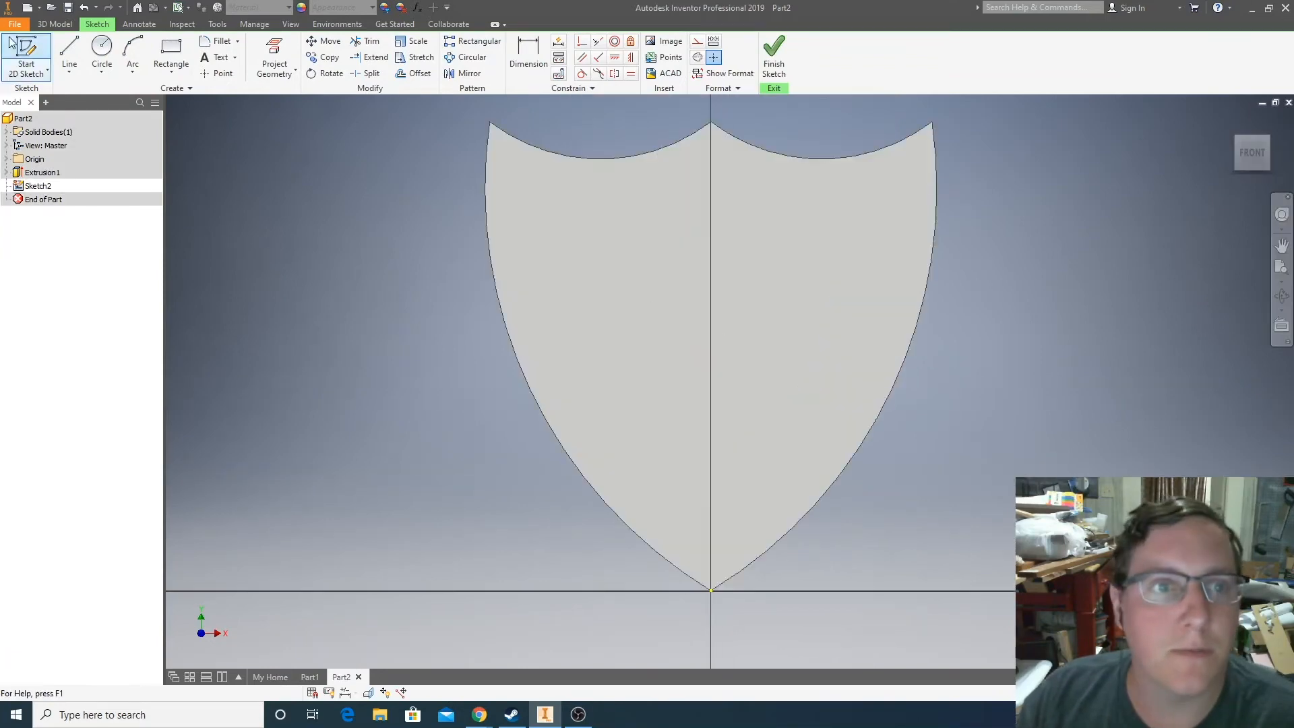
Project the shield face's outline into the sketch and offset it inward by 0.2 in
click(272, 47)
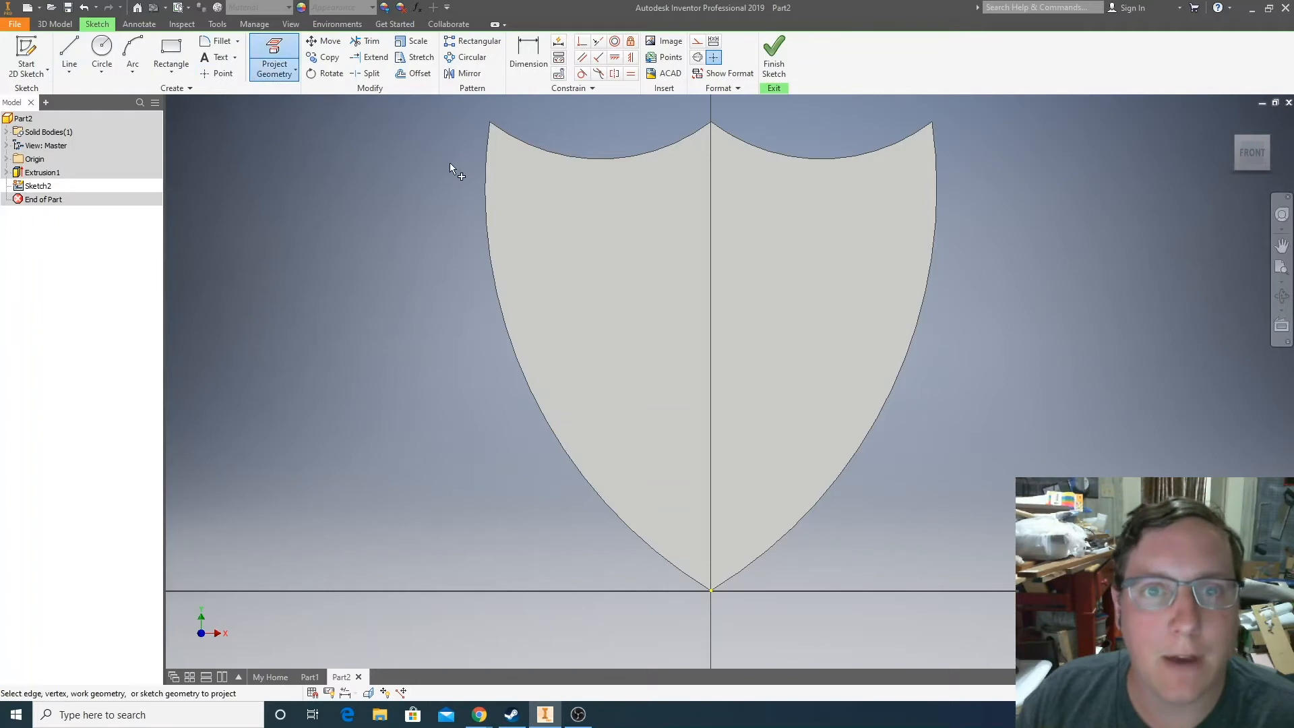
click(616, 252)
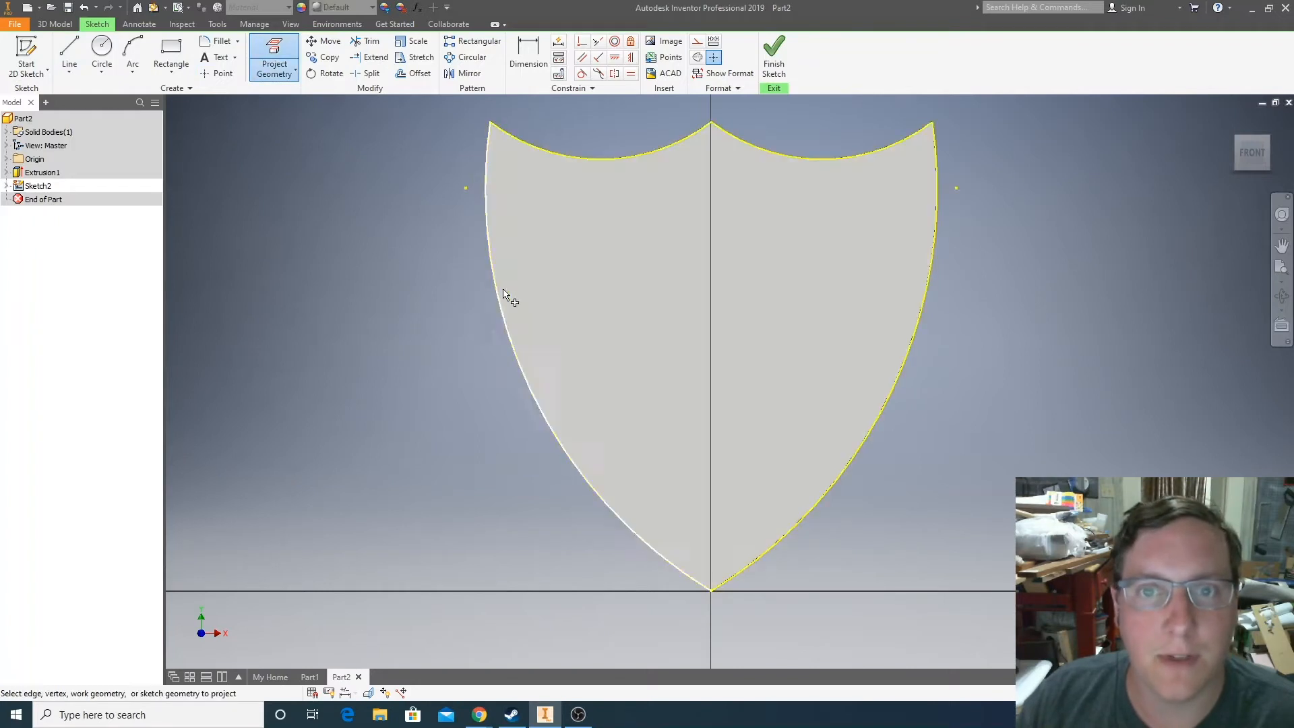
click(413, 73)
click(558, 155)
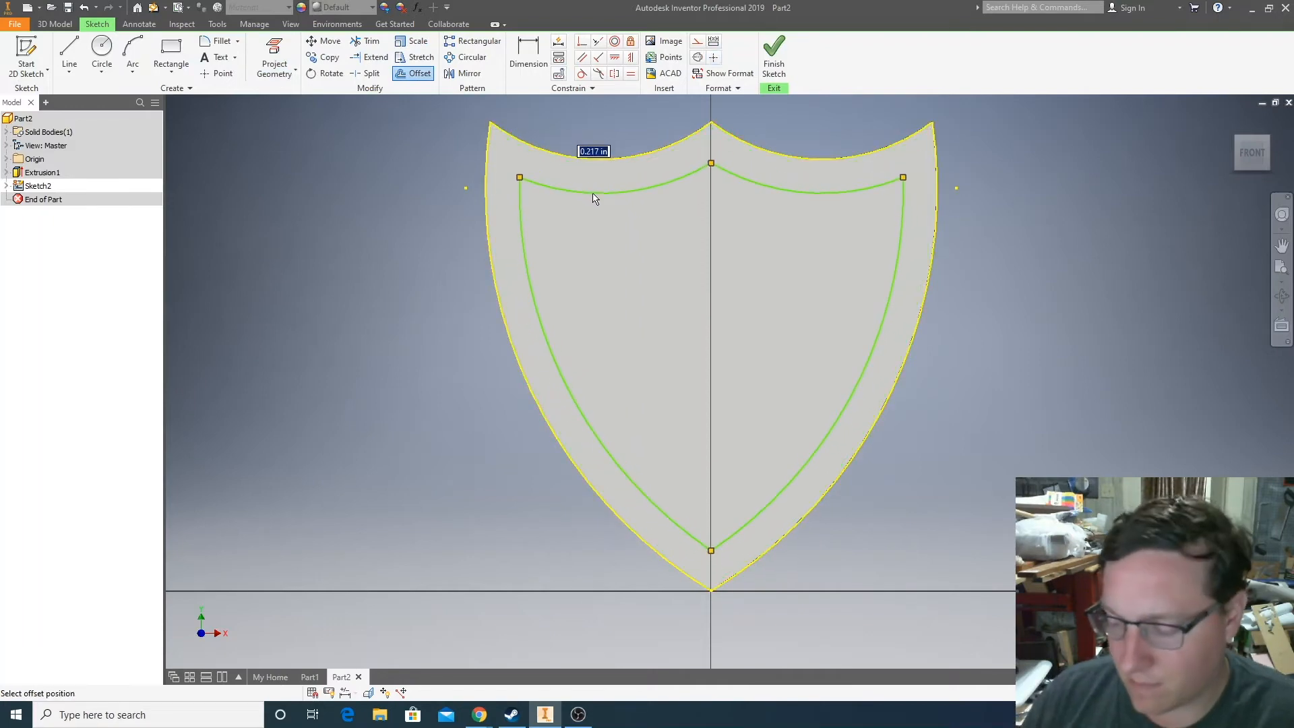
text(.2)
key(Return)
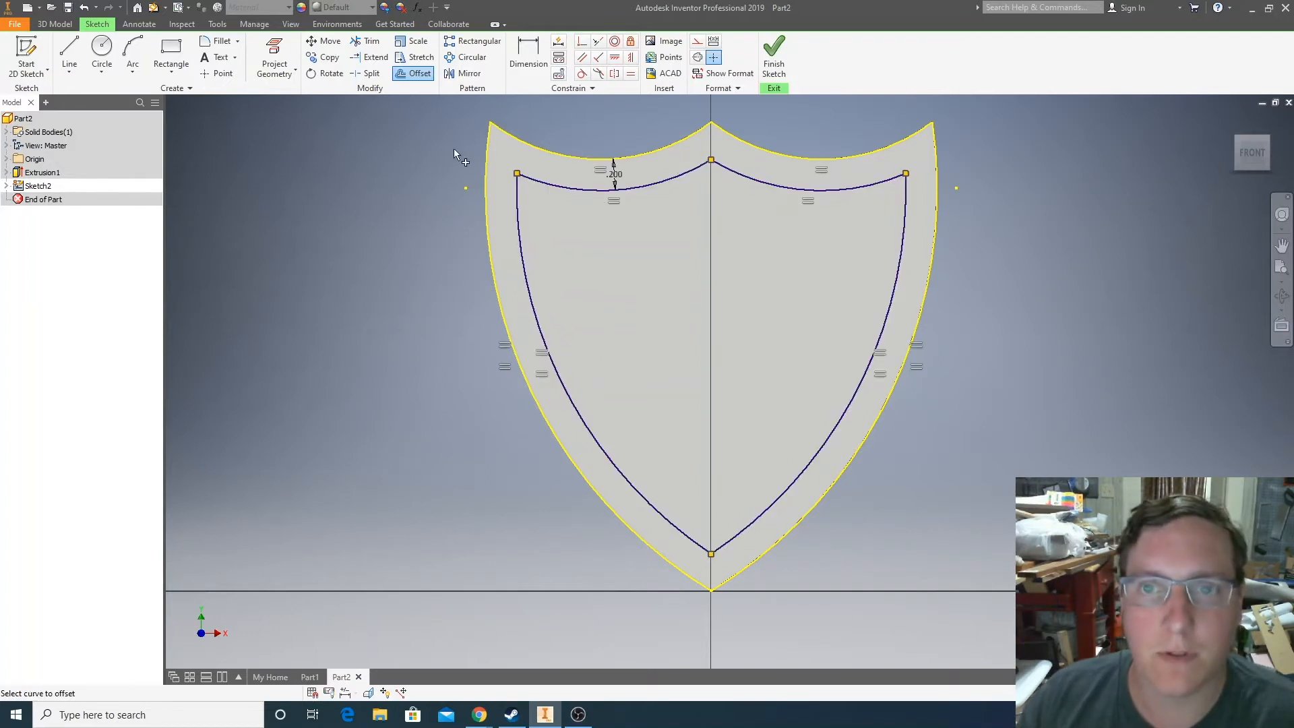
Finish the border sketch and reopen it for editing
click(774, 59)
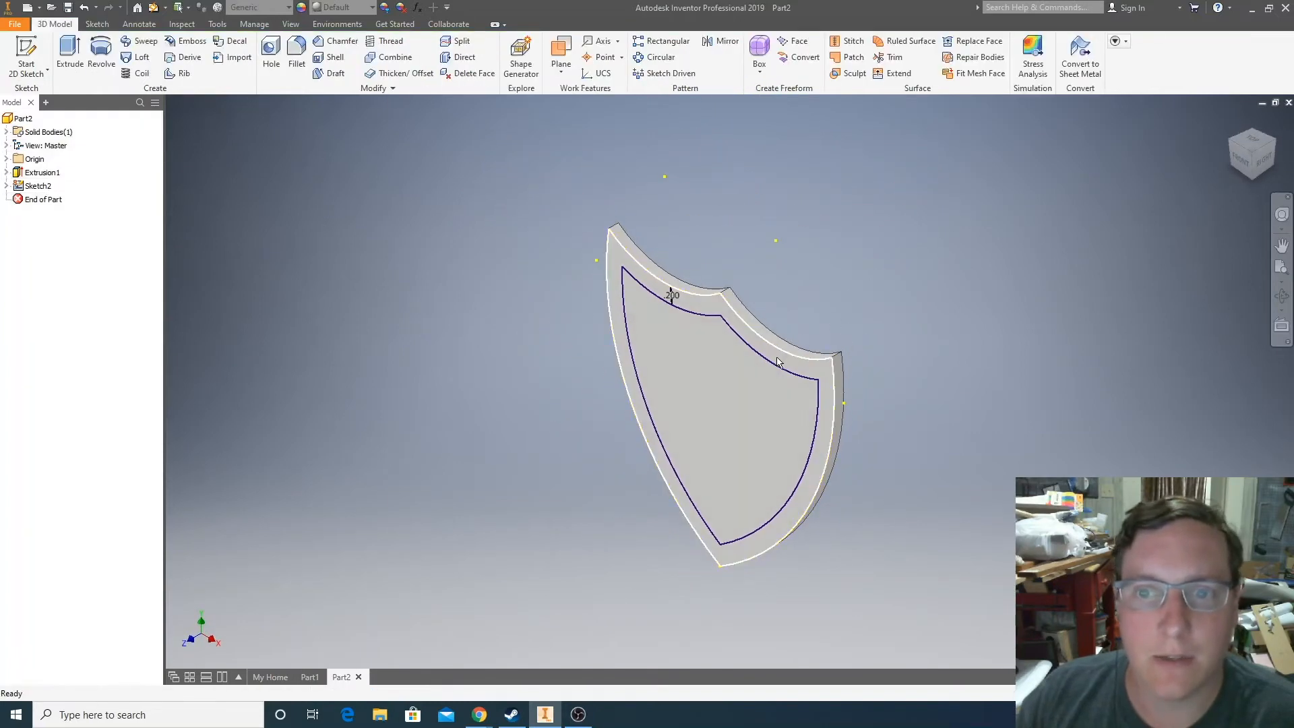
click(19, 187)
double_click(18, 187)
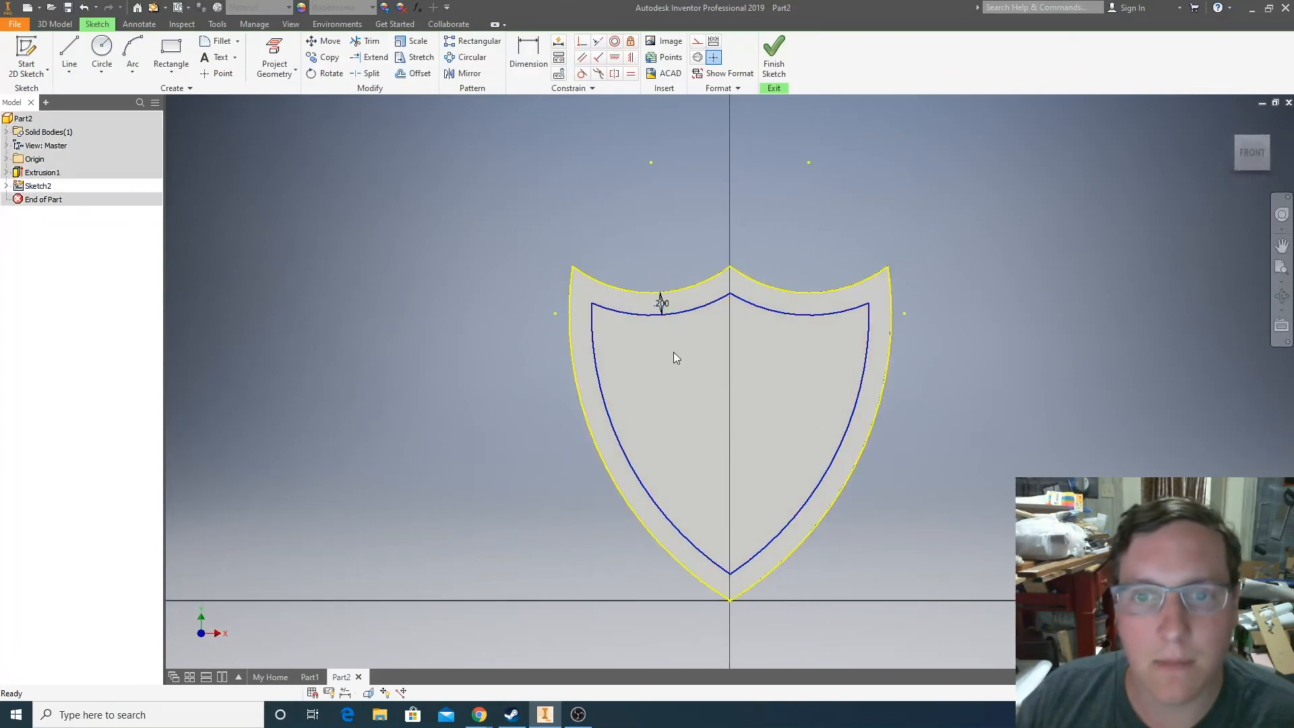
Place the sketch text "S" on the lower middle of the shield face and set its font to Script MT Bold
click(217, 57)
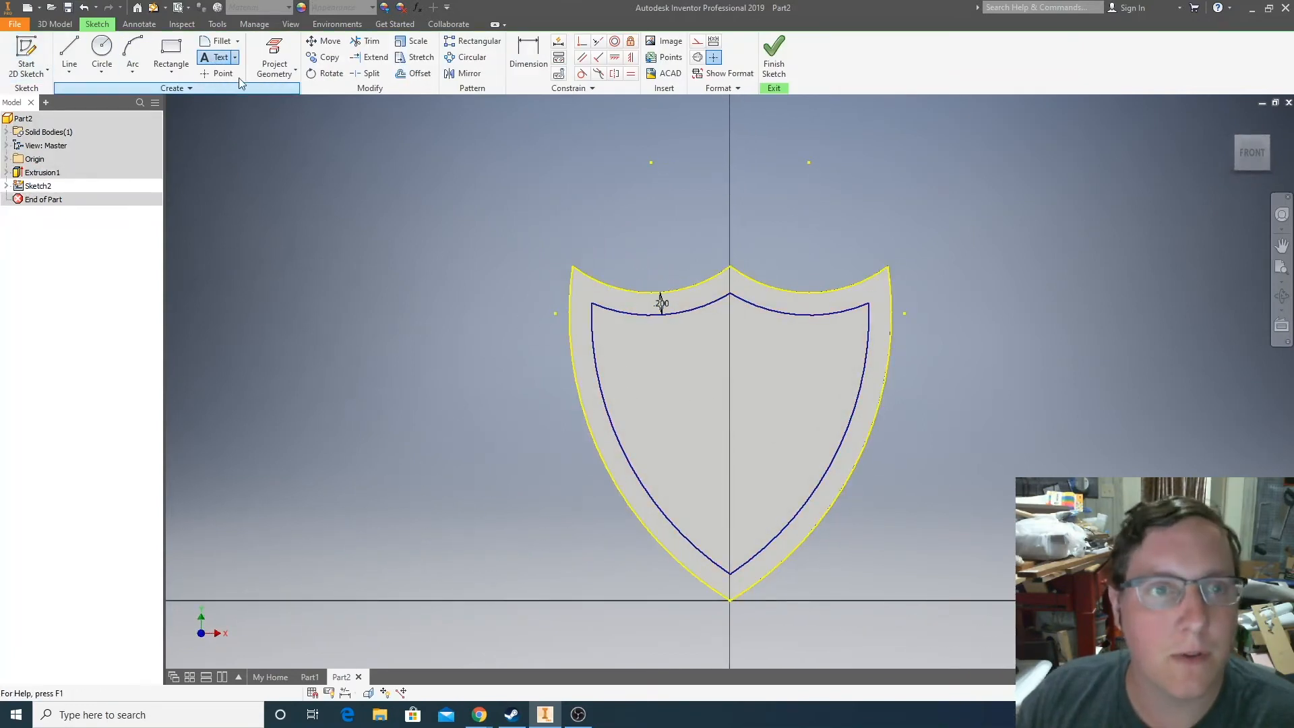
click(725, 455)
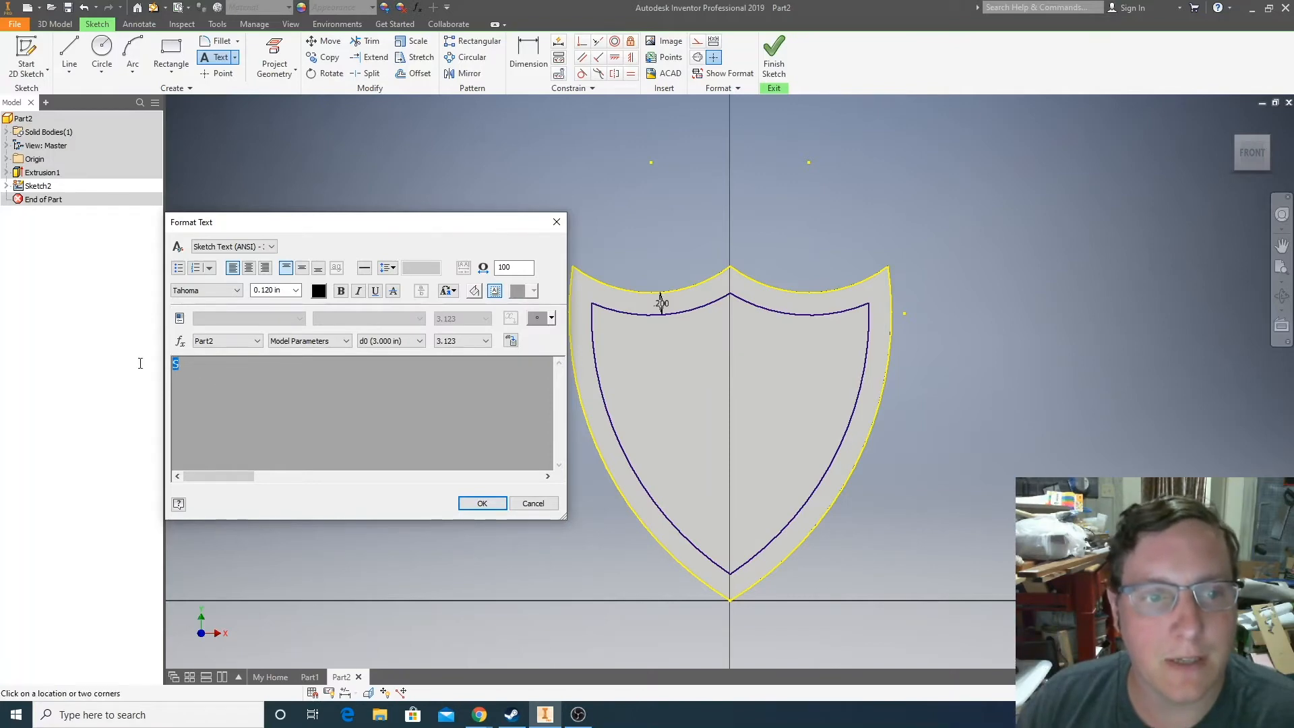
click(213, 290)
scroll(215, 331, up, 9)
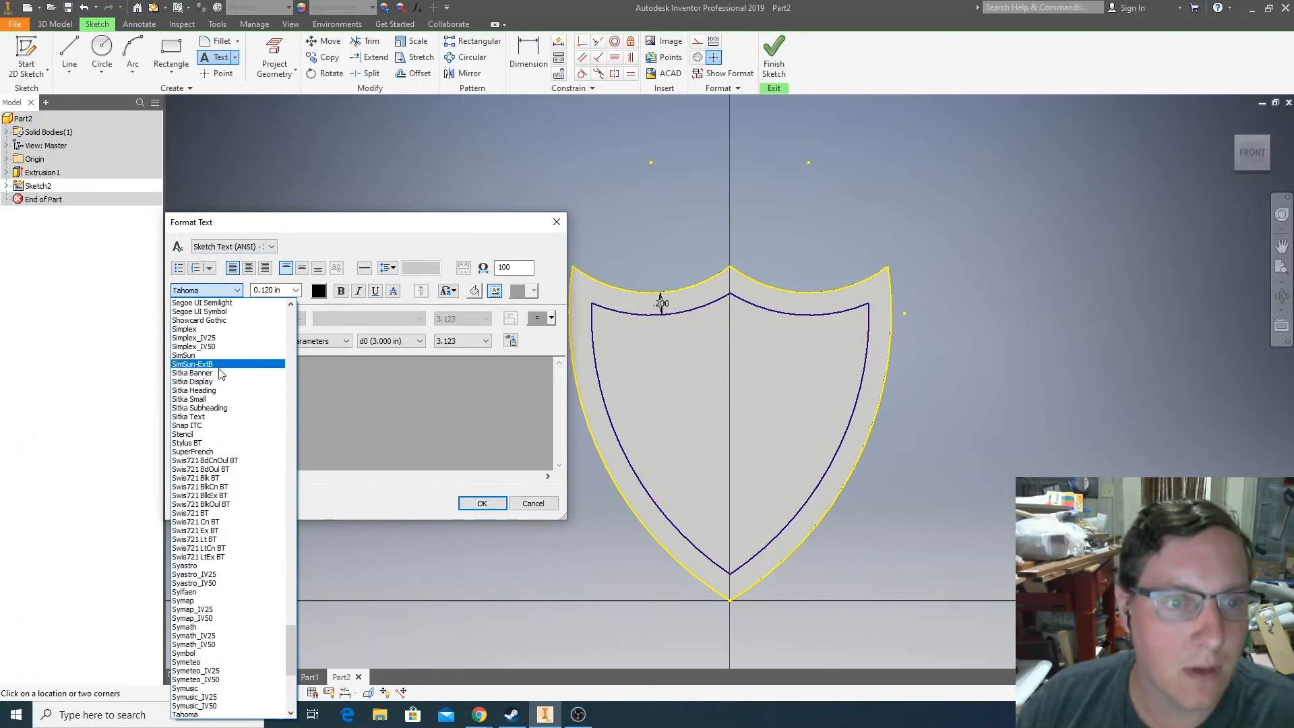
scroll(250, 412, up, 5)
scroll(254, 418, up, 3)
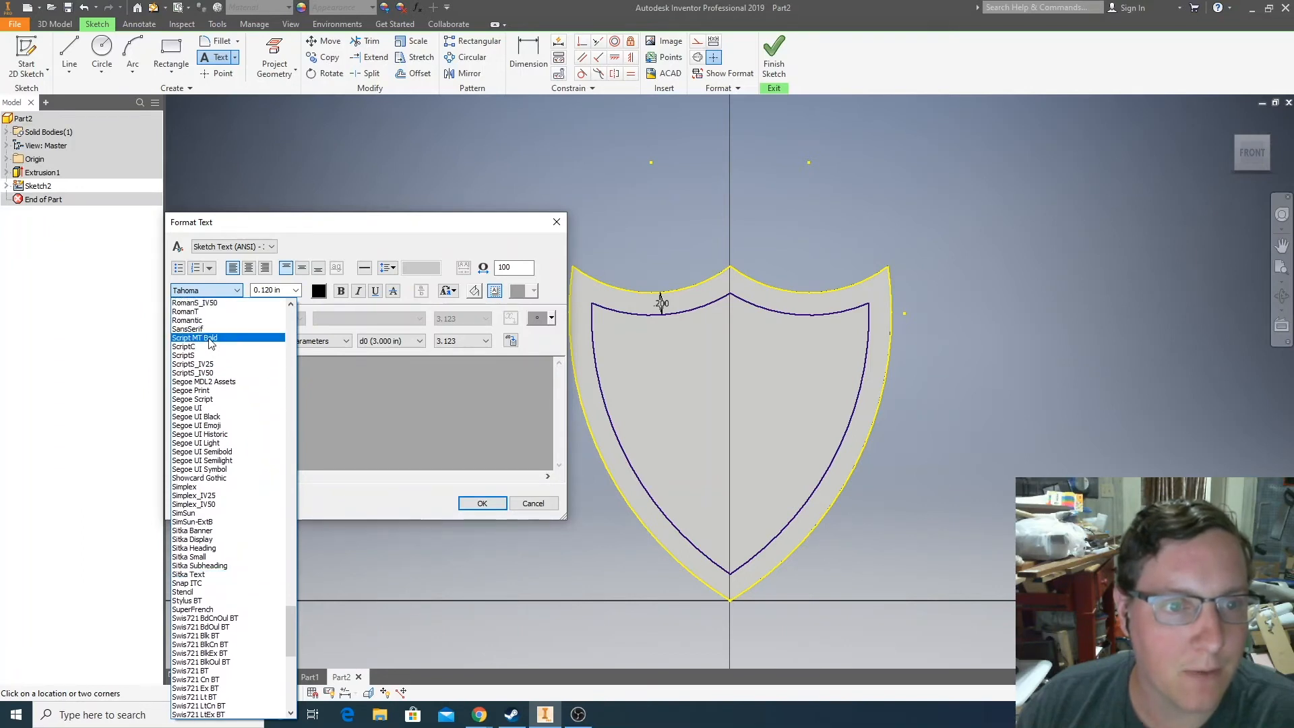
click(211, 338)
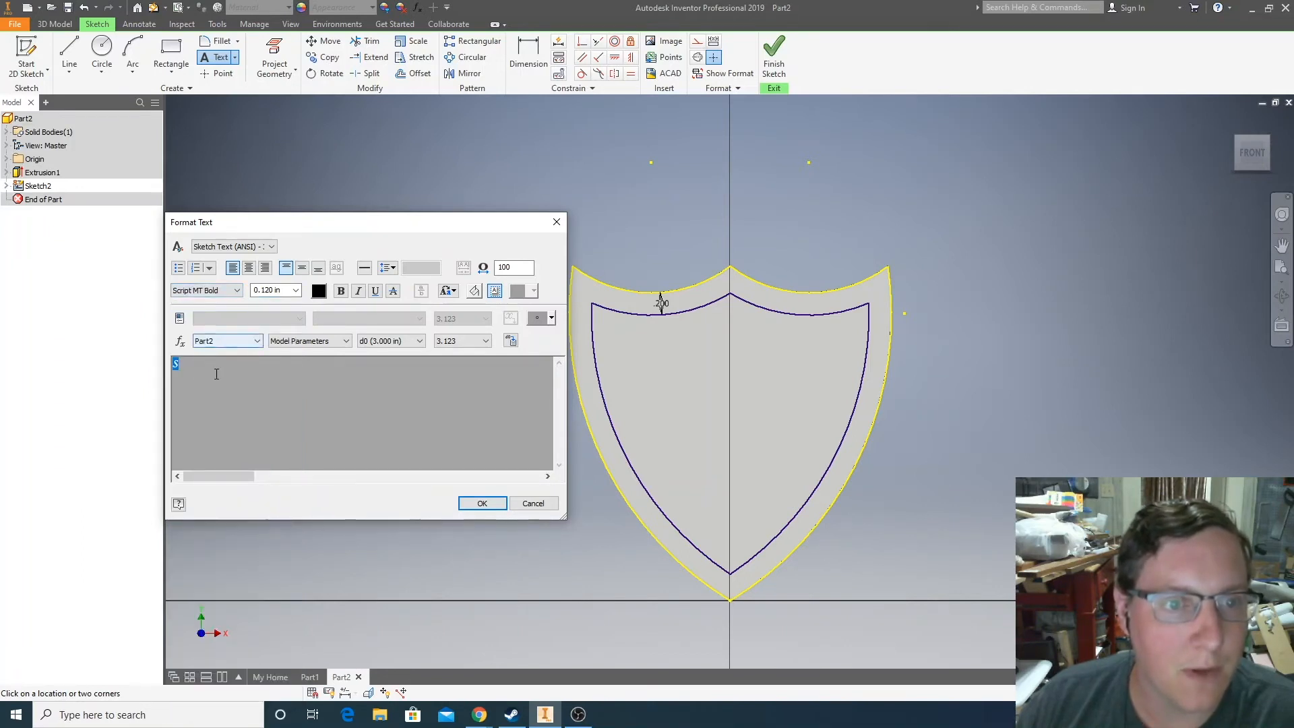
Set the "S" to a text height of 1.25 in with bold style and confirm the text
double_click(272, 290)
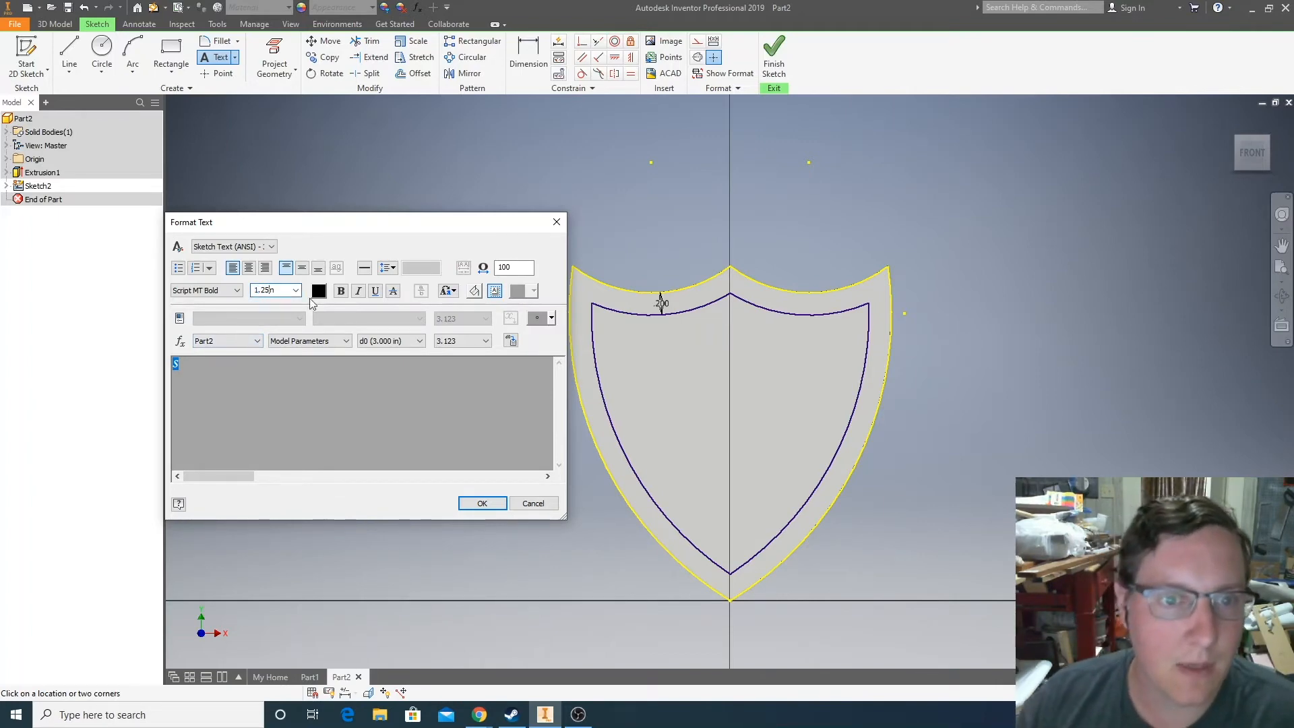
click(256, 412)
scroll(187, 423, down, 1)
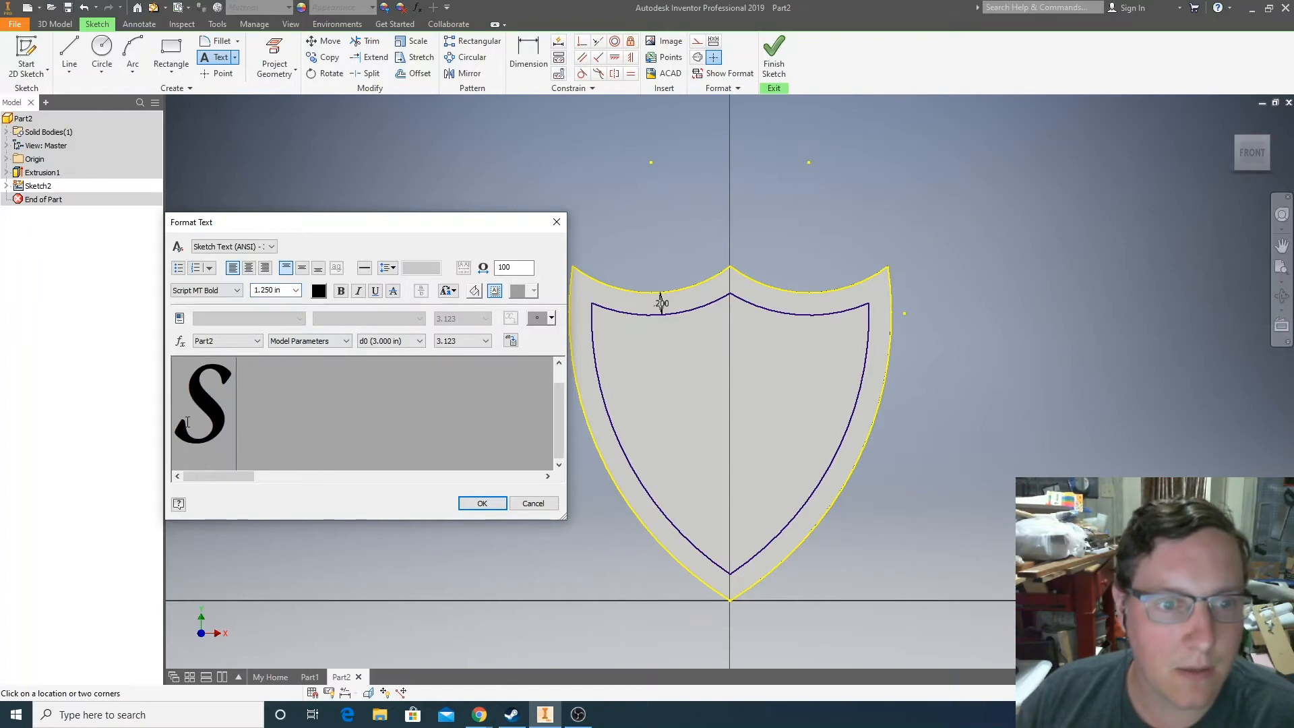
drag(254, 419, 143, 398)
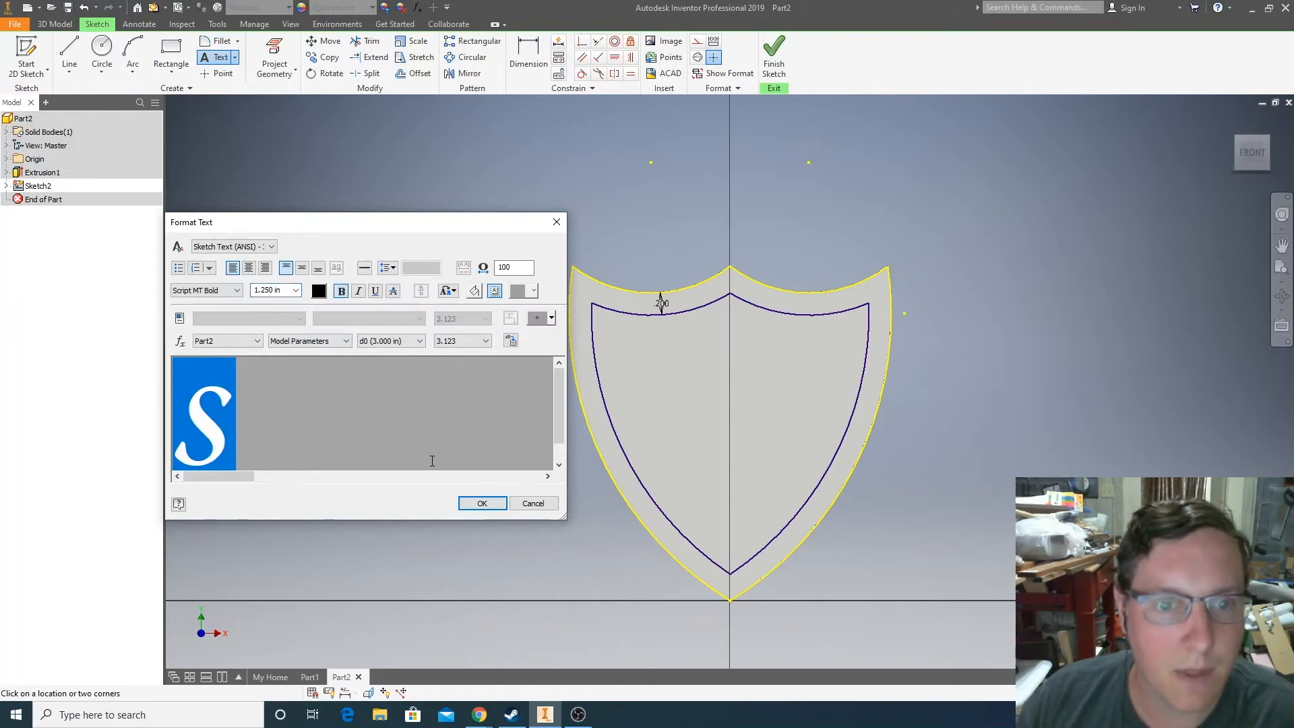
click(482, 502)
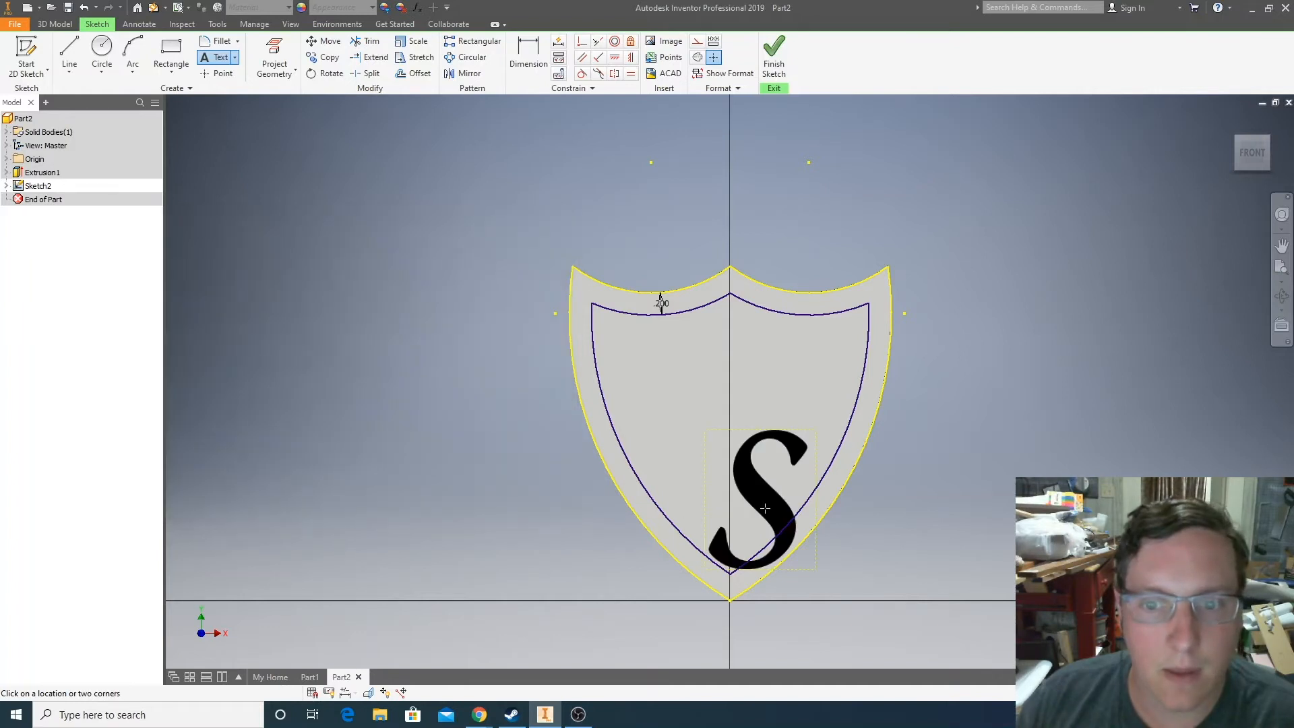
key(Escape)
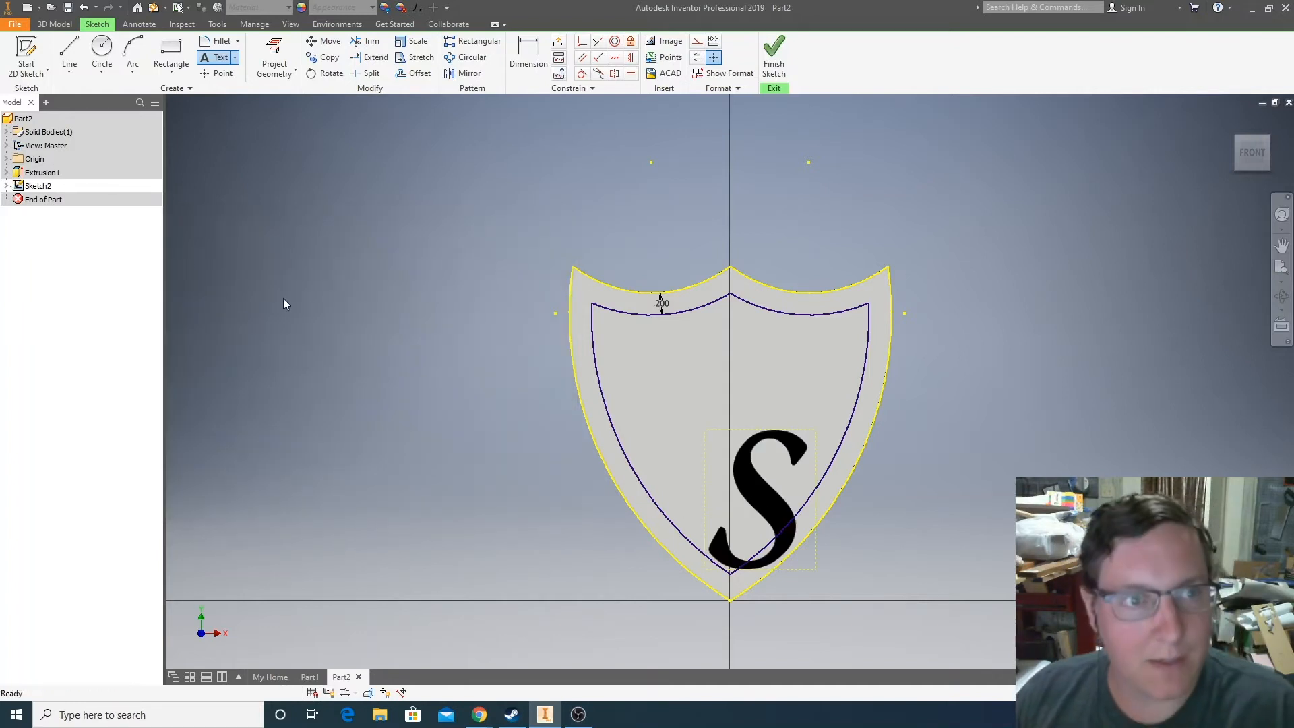
Move the "S" text up to the middle of the inner shield outline
click(761, 492)
key(ctrl+c)
key(ctrl+v)
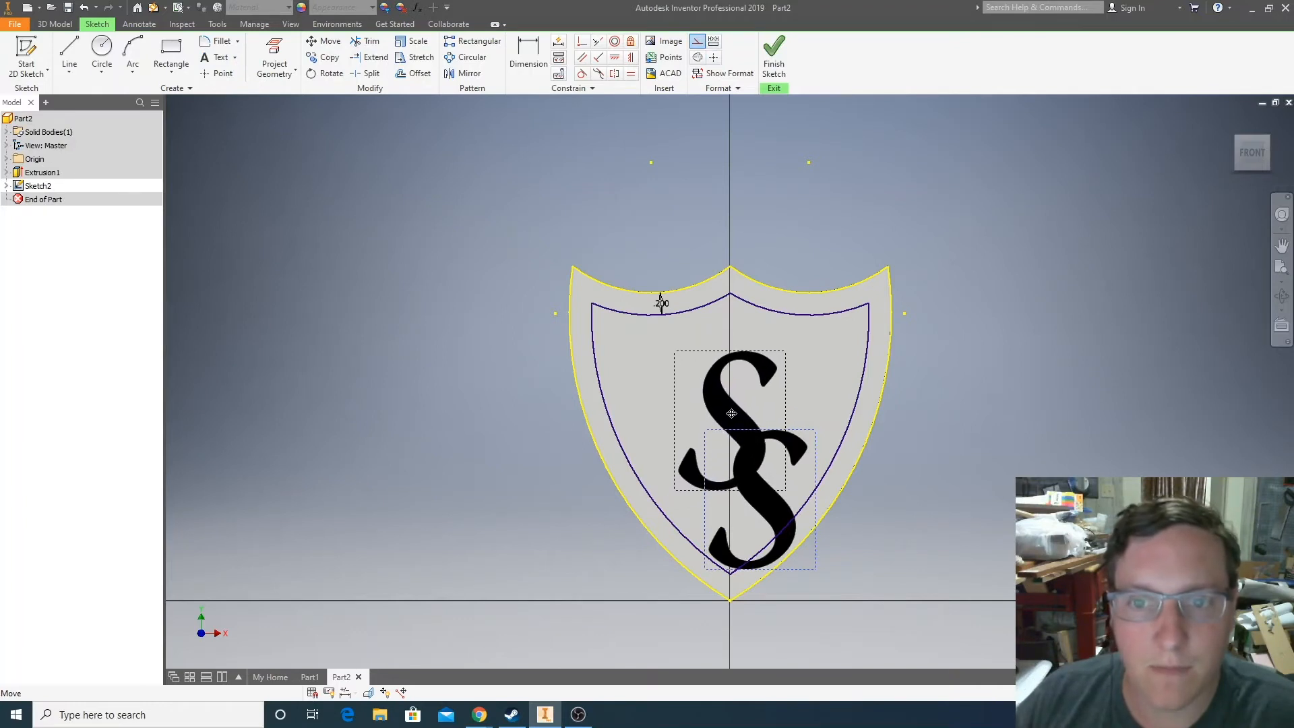
key(Escape)
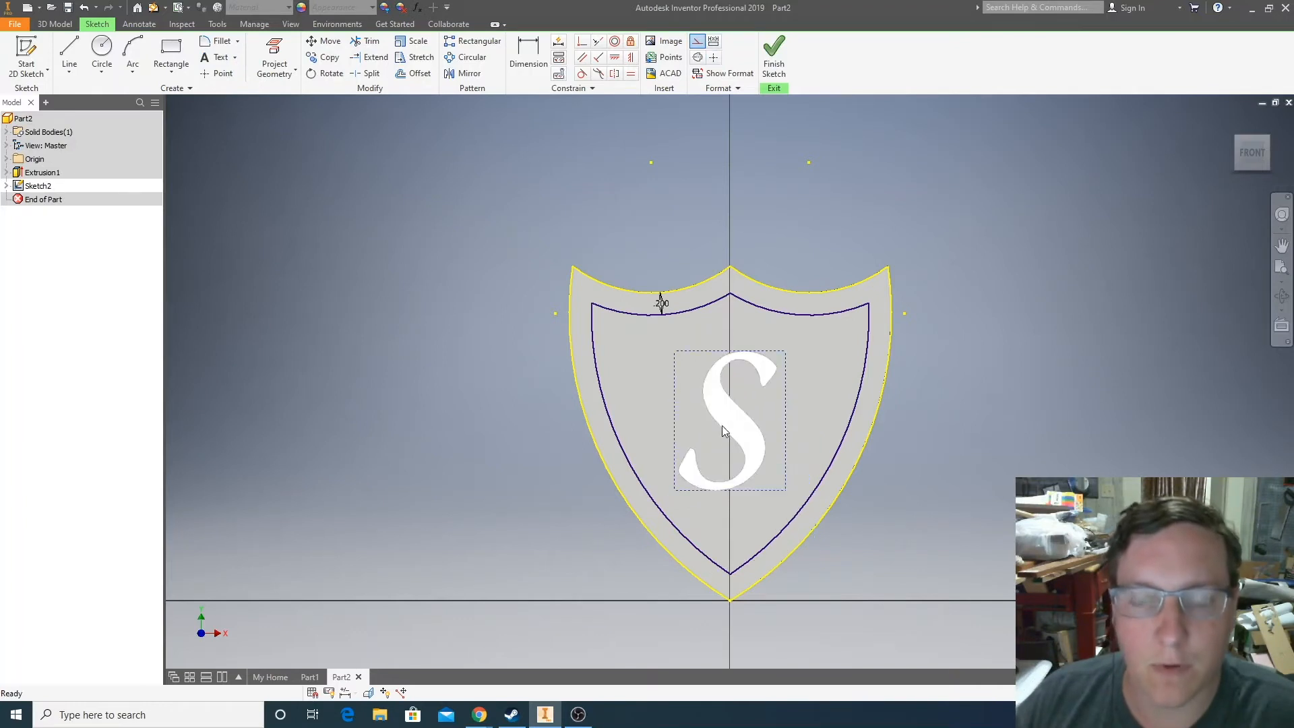
Make the two vertical sides of the "S" text box symmetric about the origin's Y axis
click(617, 73)
click(675, 382)
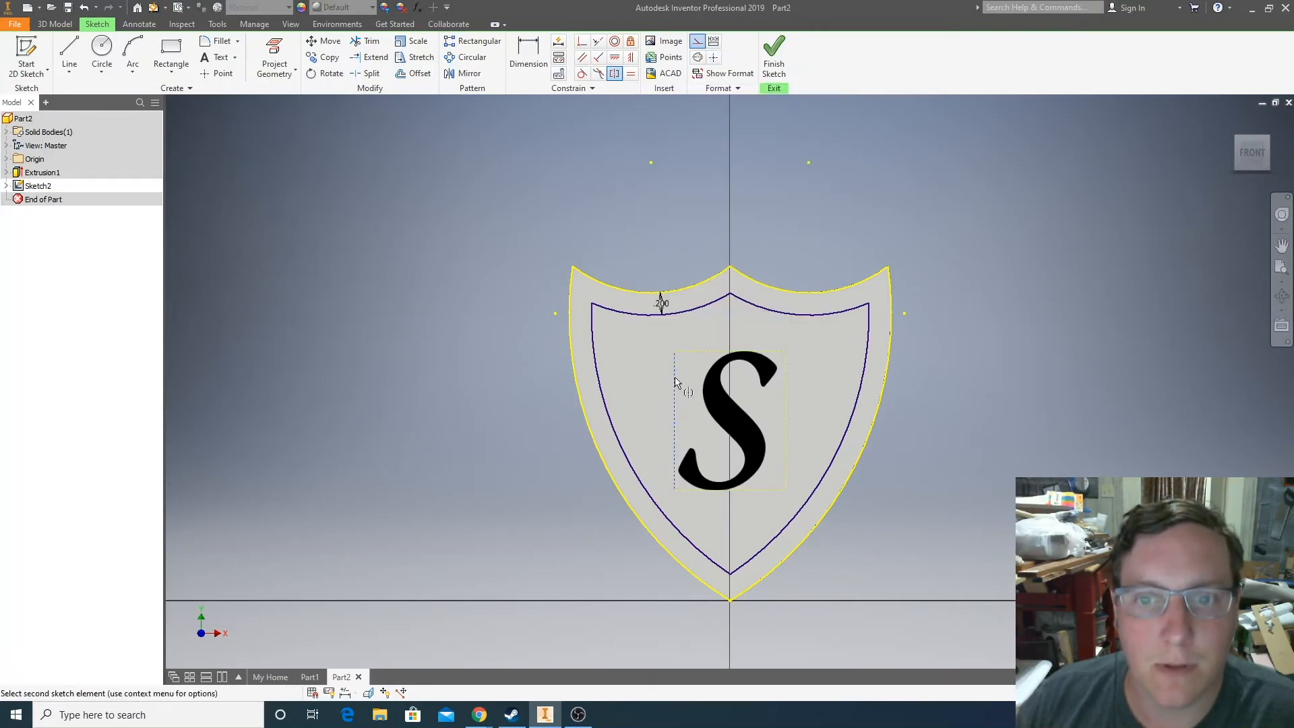
click(785, 390)
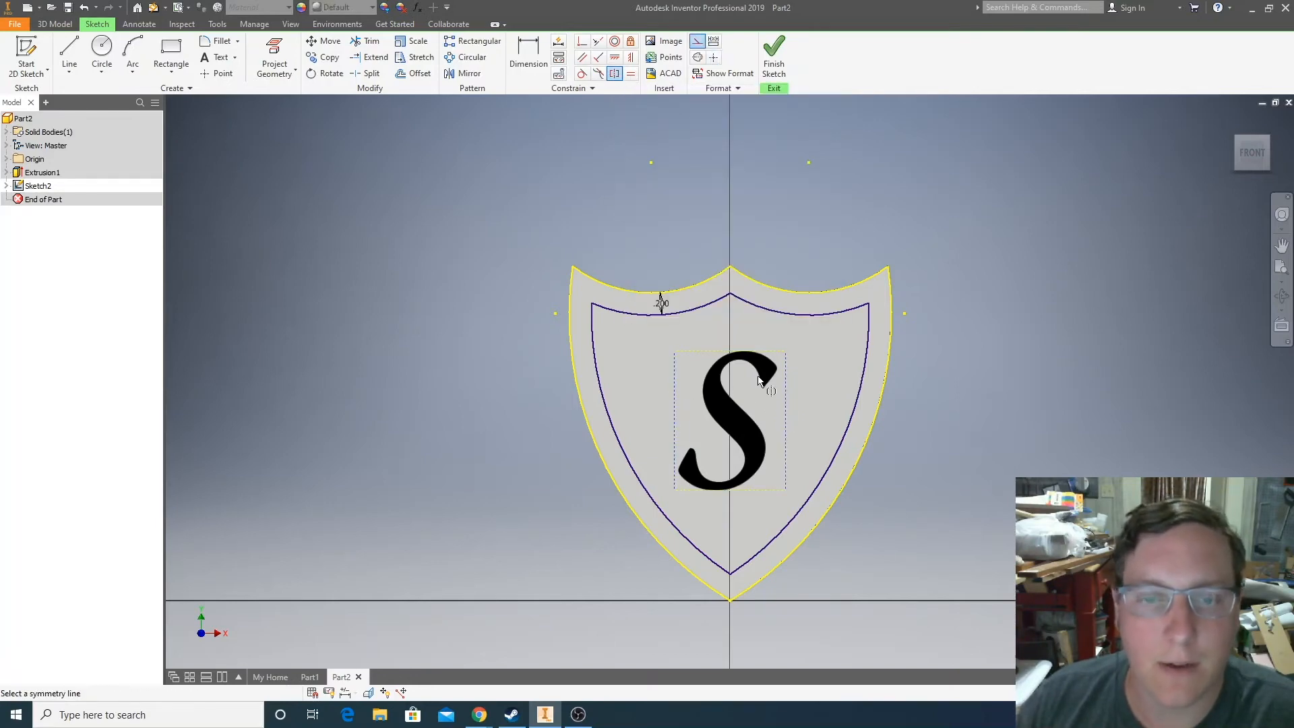
click(8, 160)
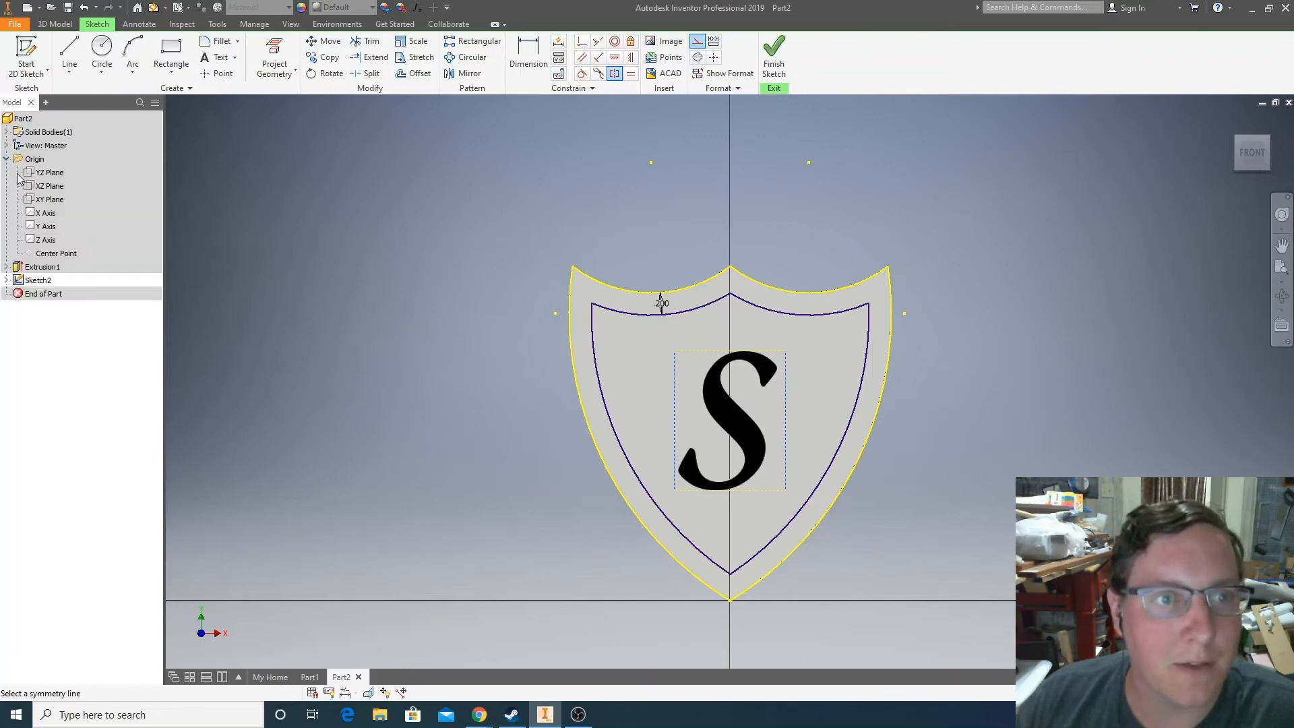
click(44, 228)
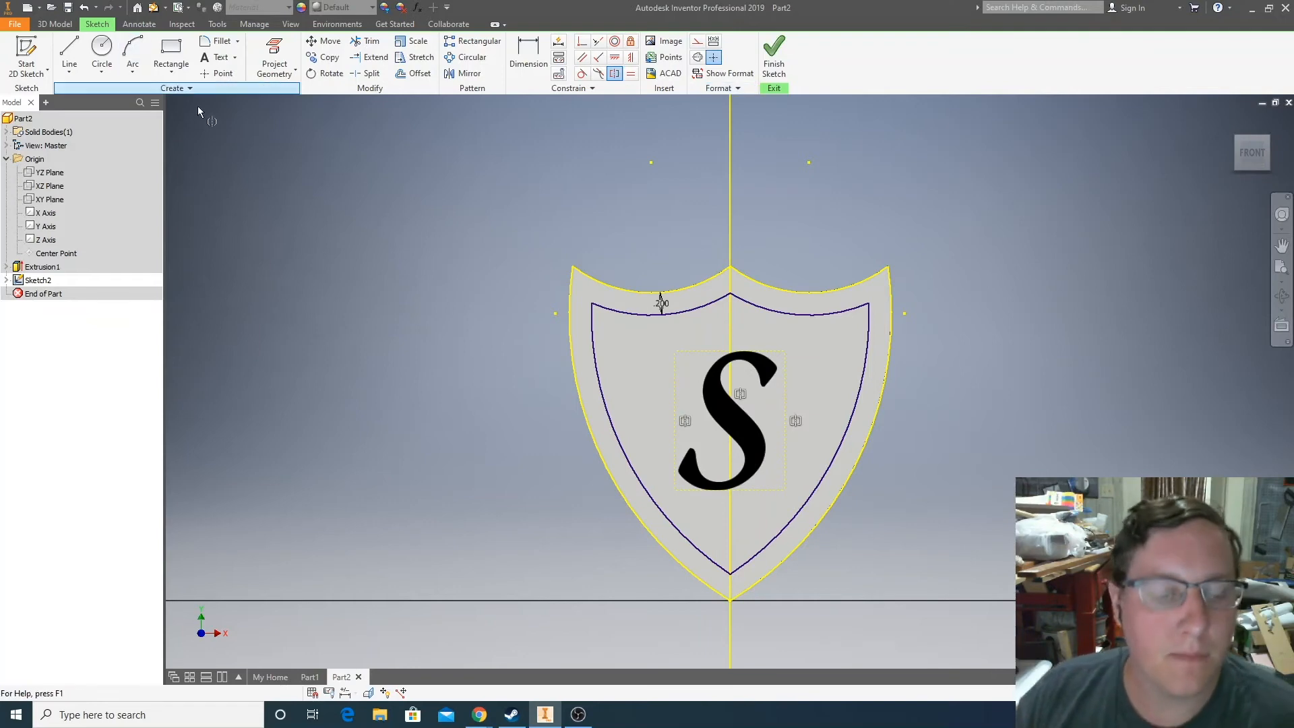
Fine-tune the height of the "S" on the shield and finish the sketch
mouse_move(732, 415)
mouse_down()
mouse_move(747, 407)
mouse_move(747, 433)
mouse_up()
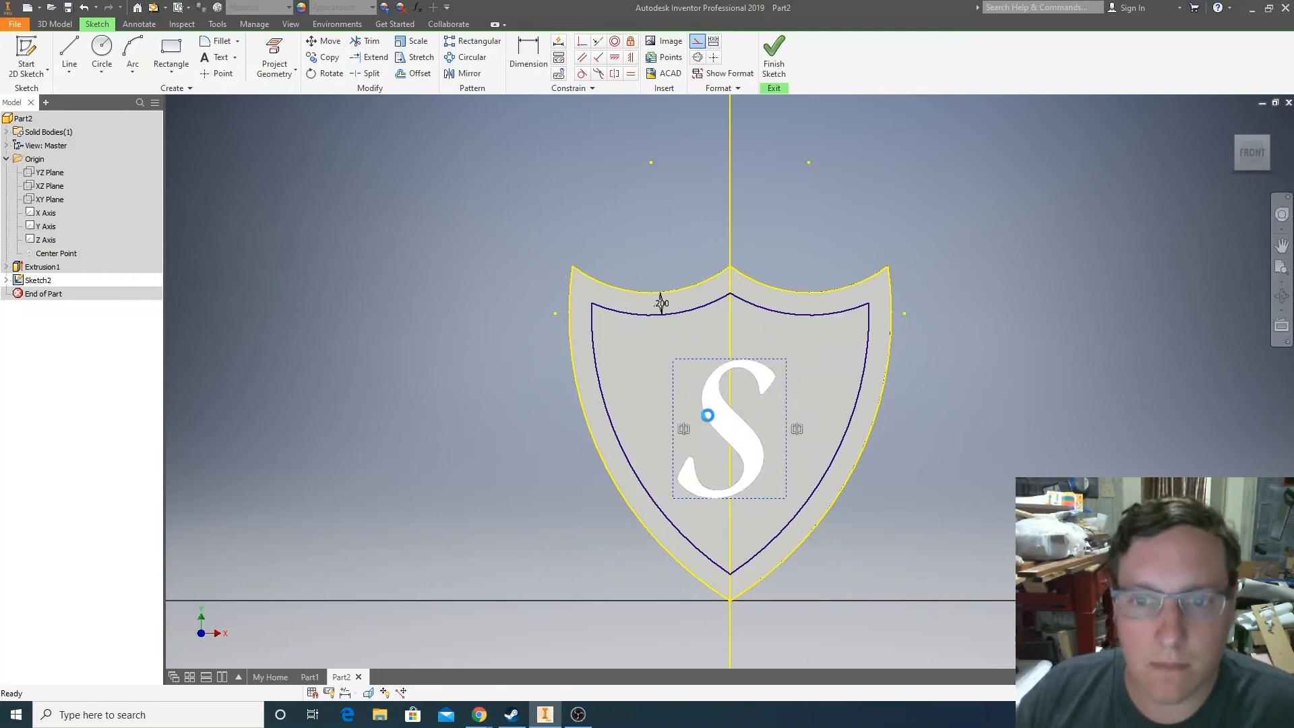
drag(708, 414, 709, 405)
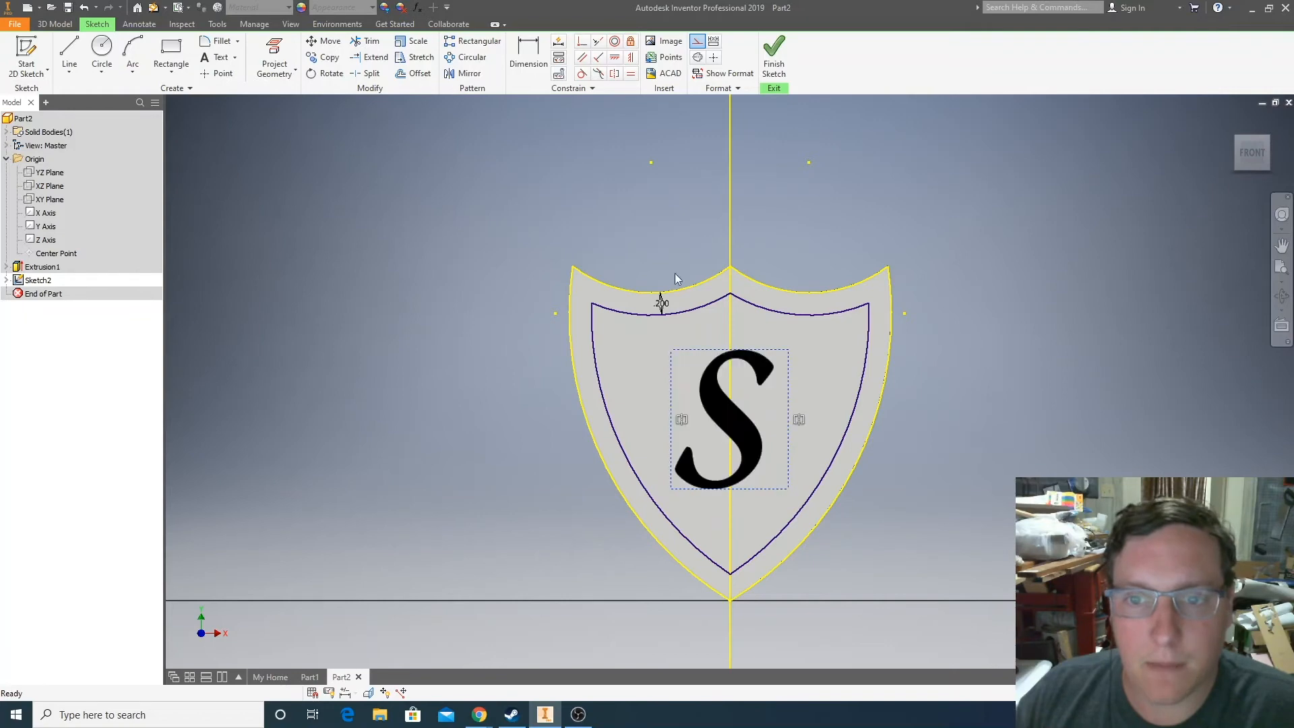
click(773, 57)
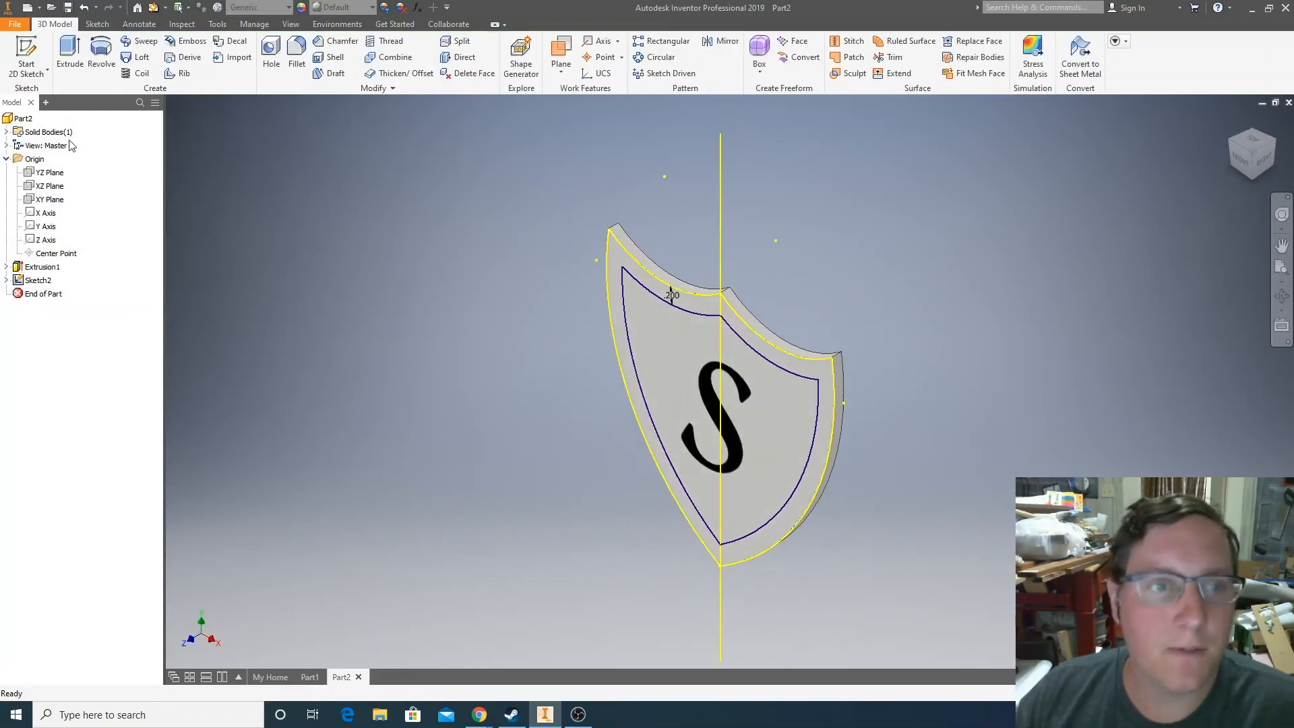
Extrude the border between the shield outlines and the "S" by 0.0625 in outward from the face
key(e)
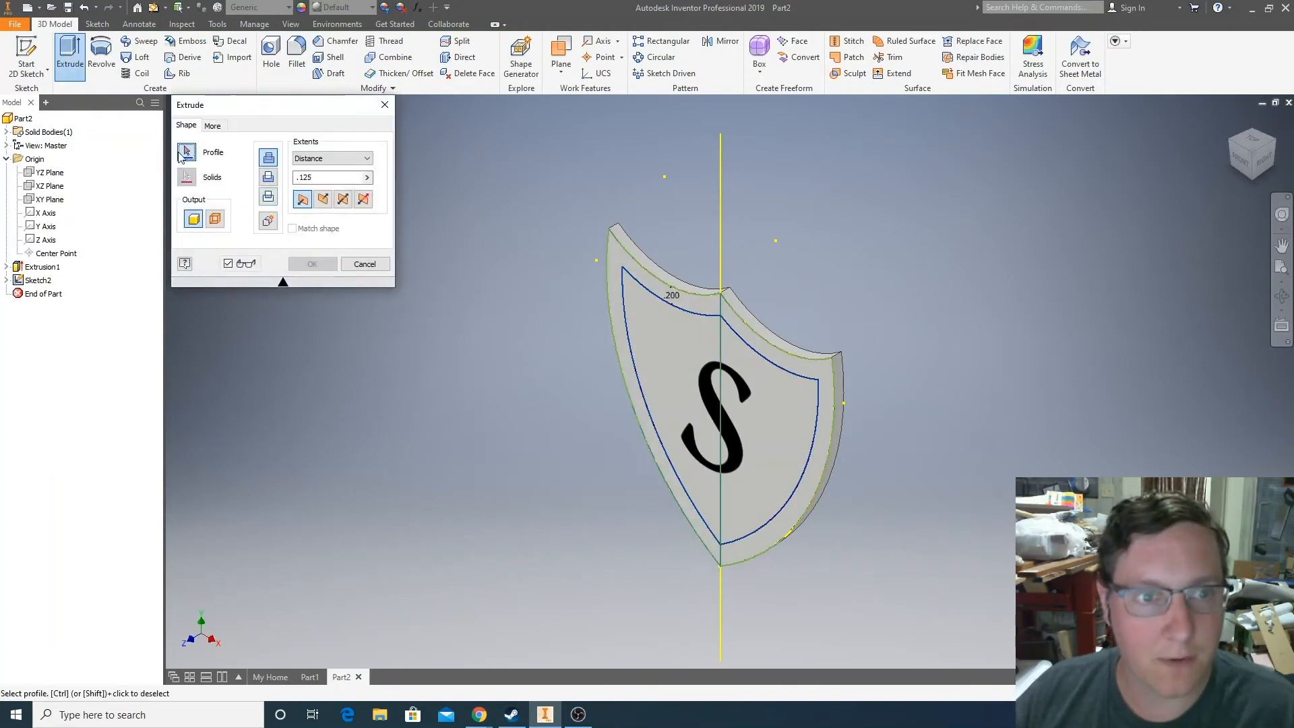
click(750, 327)
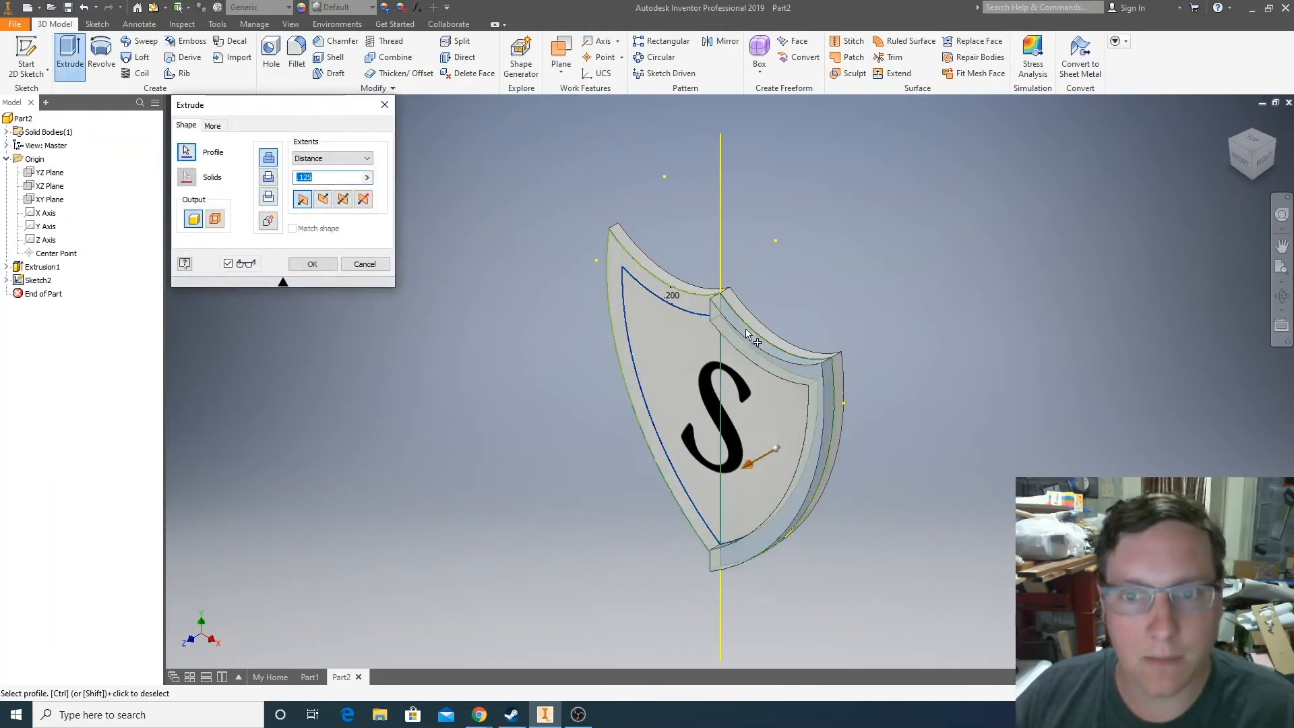
click(692, 305)
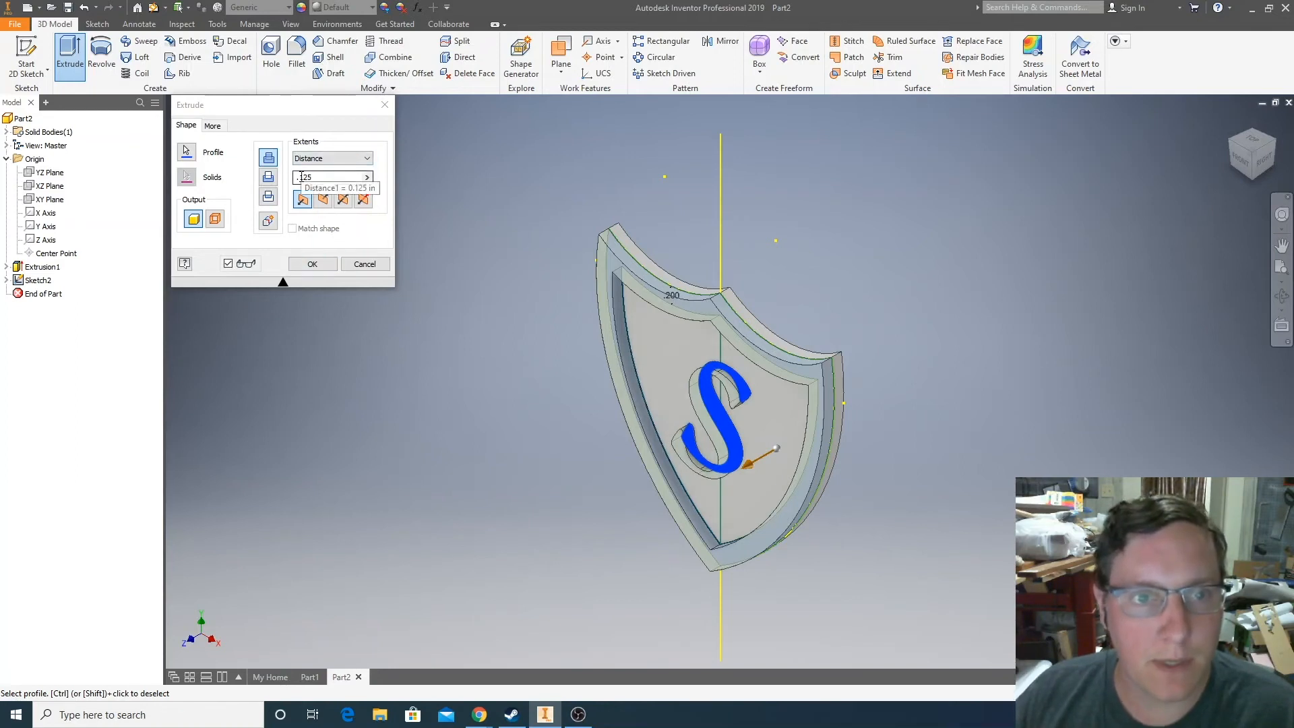
drag(299, 177, 325, 181)
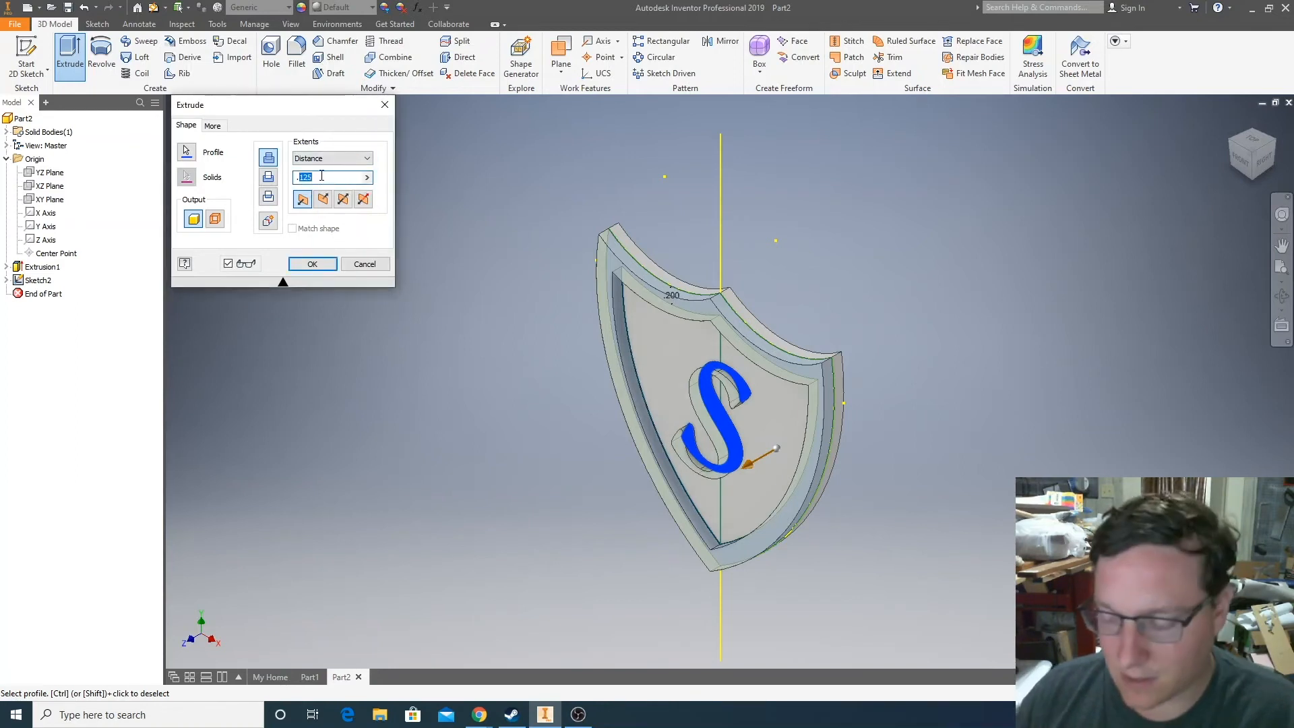
text(.)
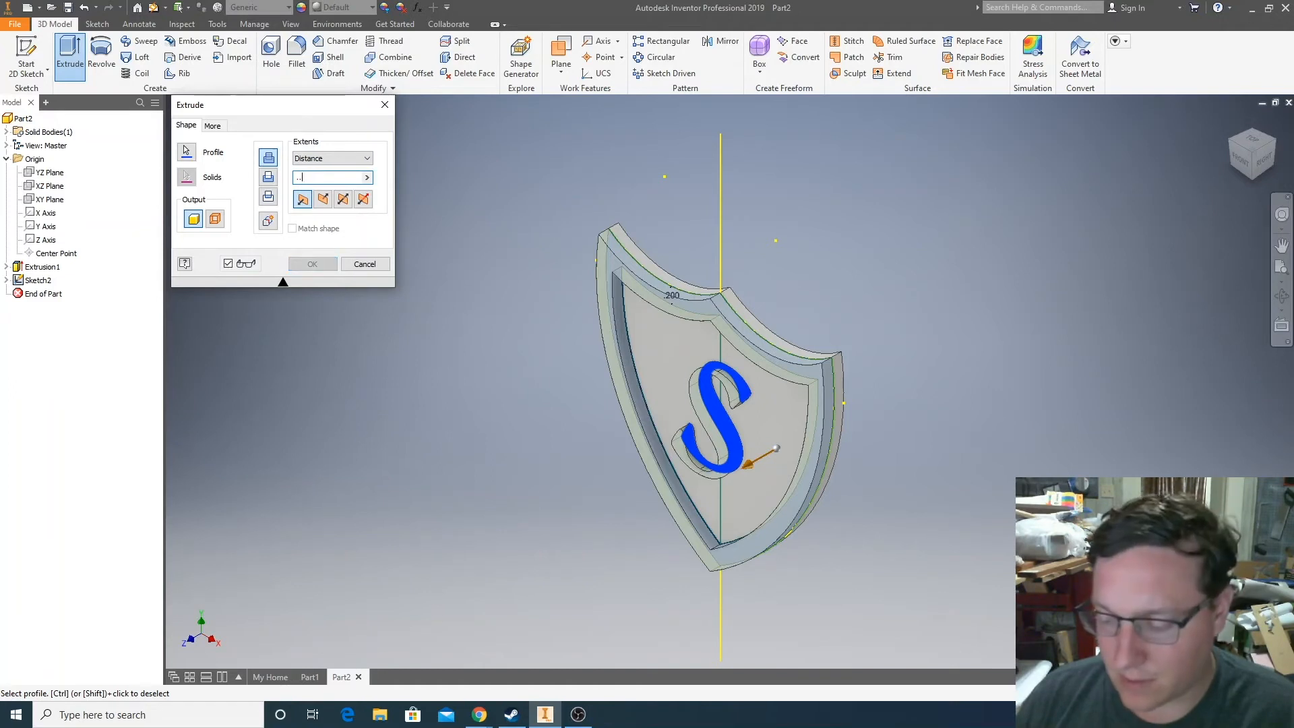
key(BackSpace)
text(0625)
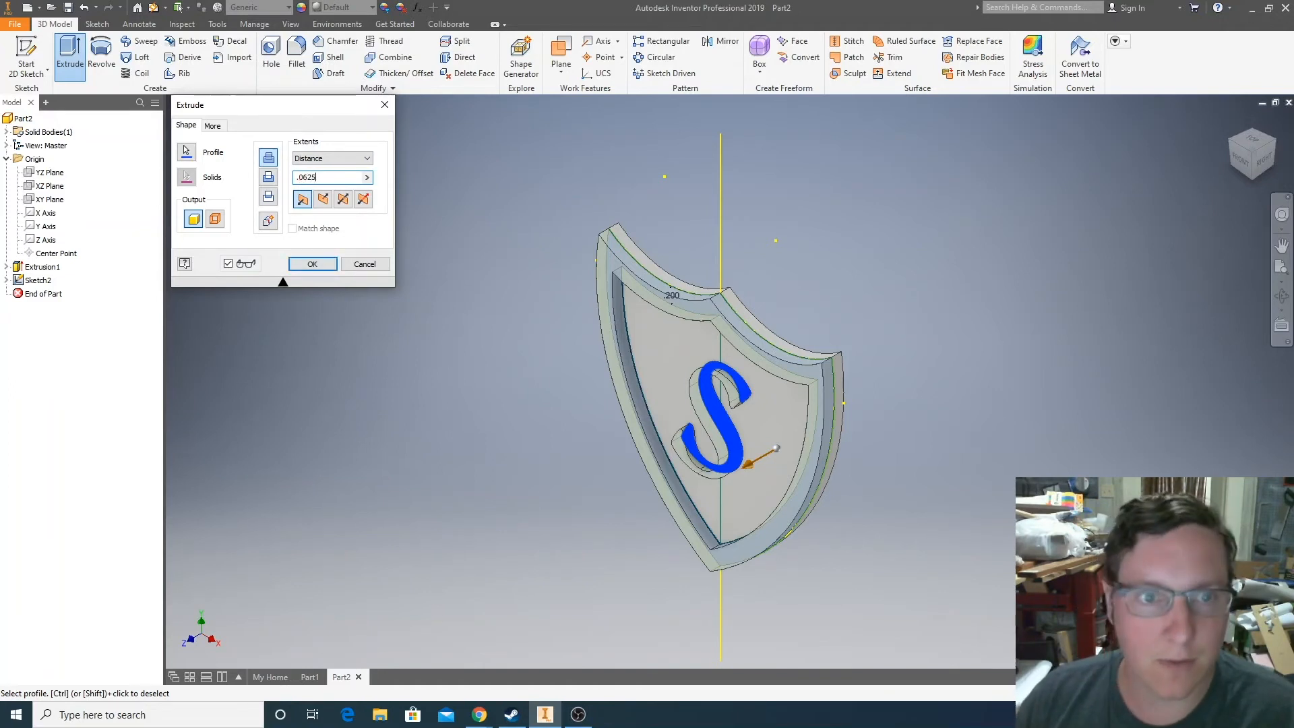
click(315, 264)
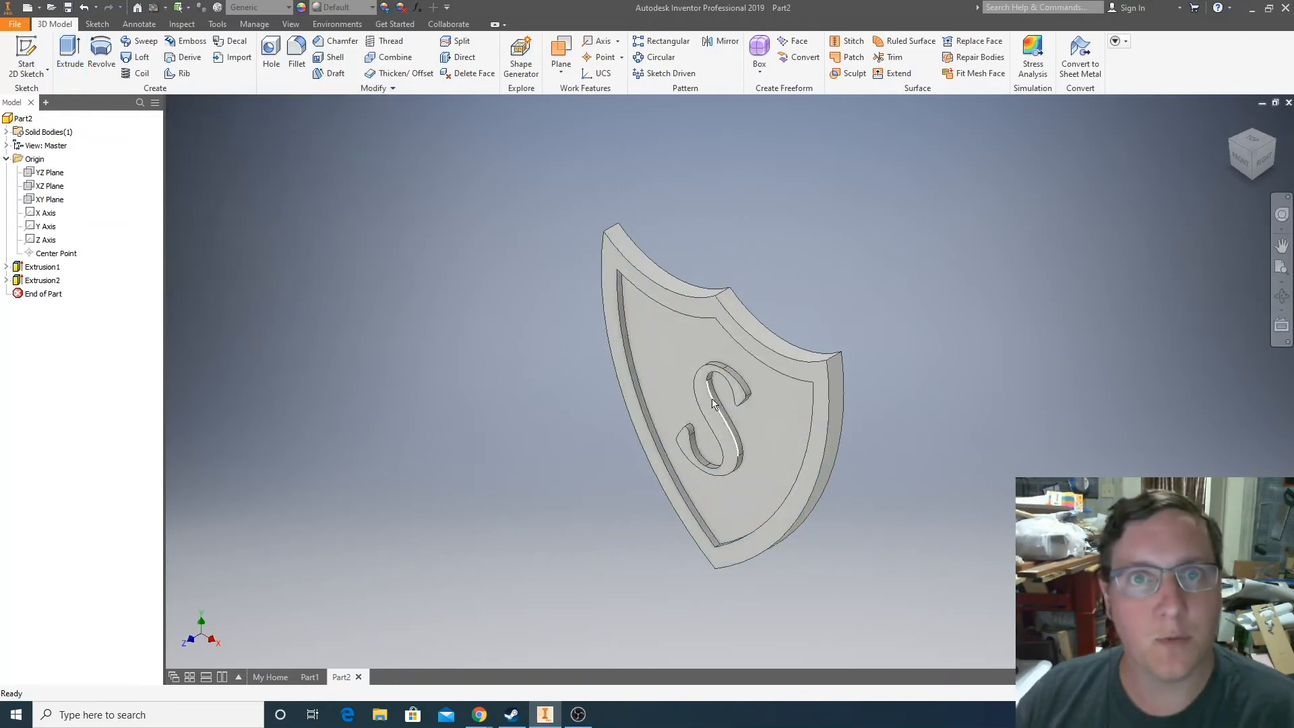
mouse_move(734, 424)
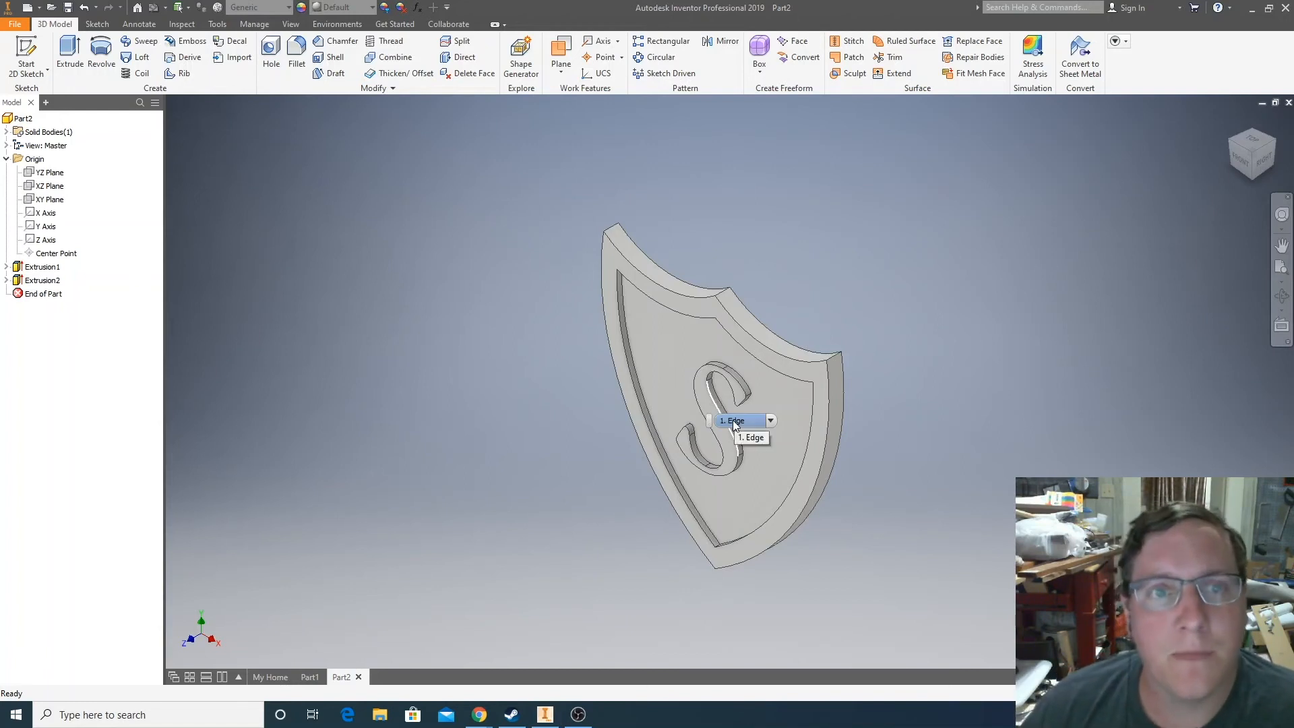
click(377, 88)
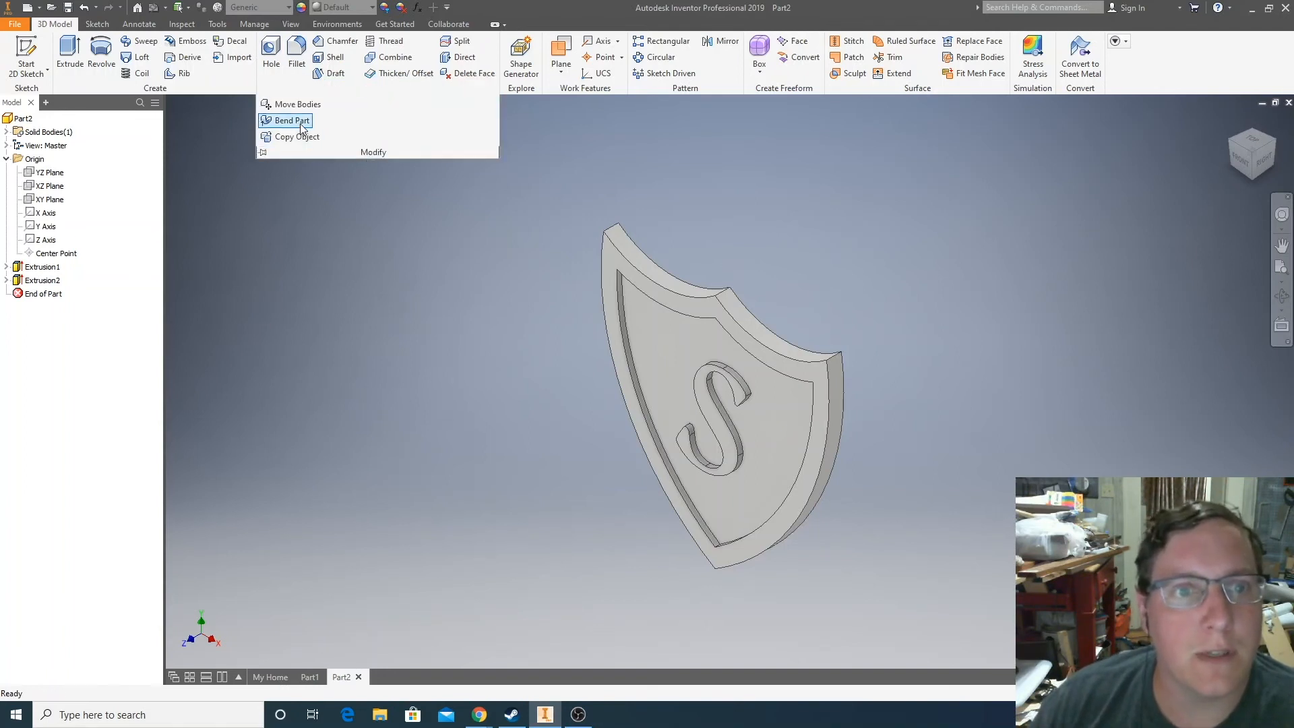
click(292, 121)
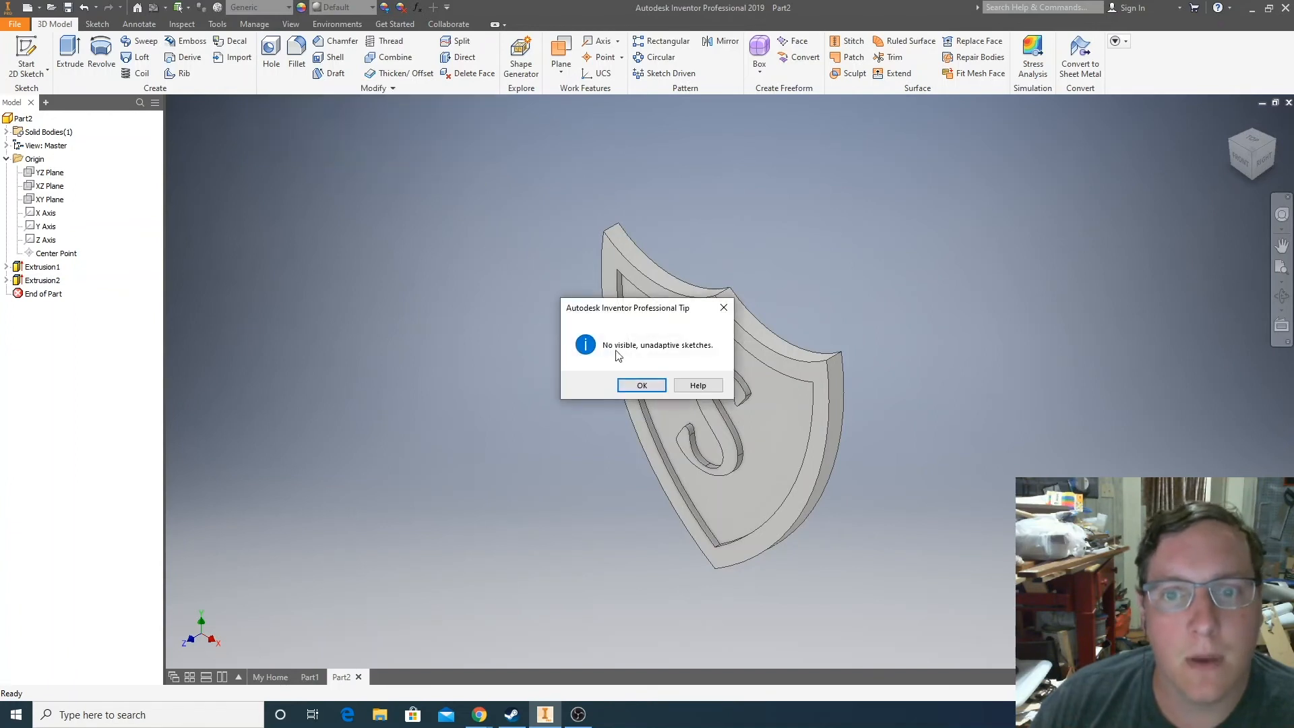
click(637, 384)
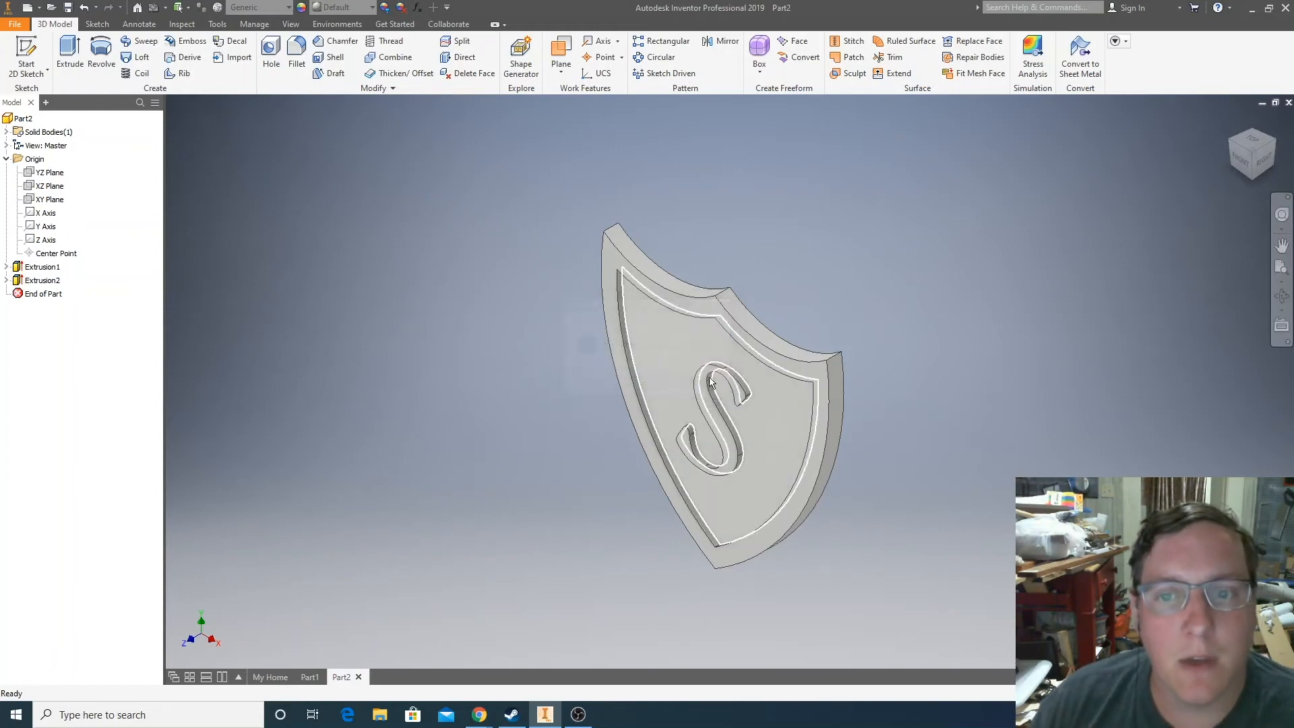
On the shield's flat back face, sketch a vertical centerline from the upper middle point to the lower tip and finish the sketch
click(1275, 150)
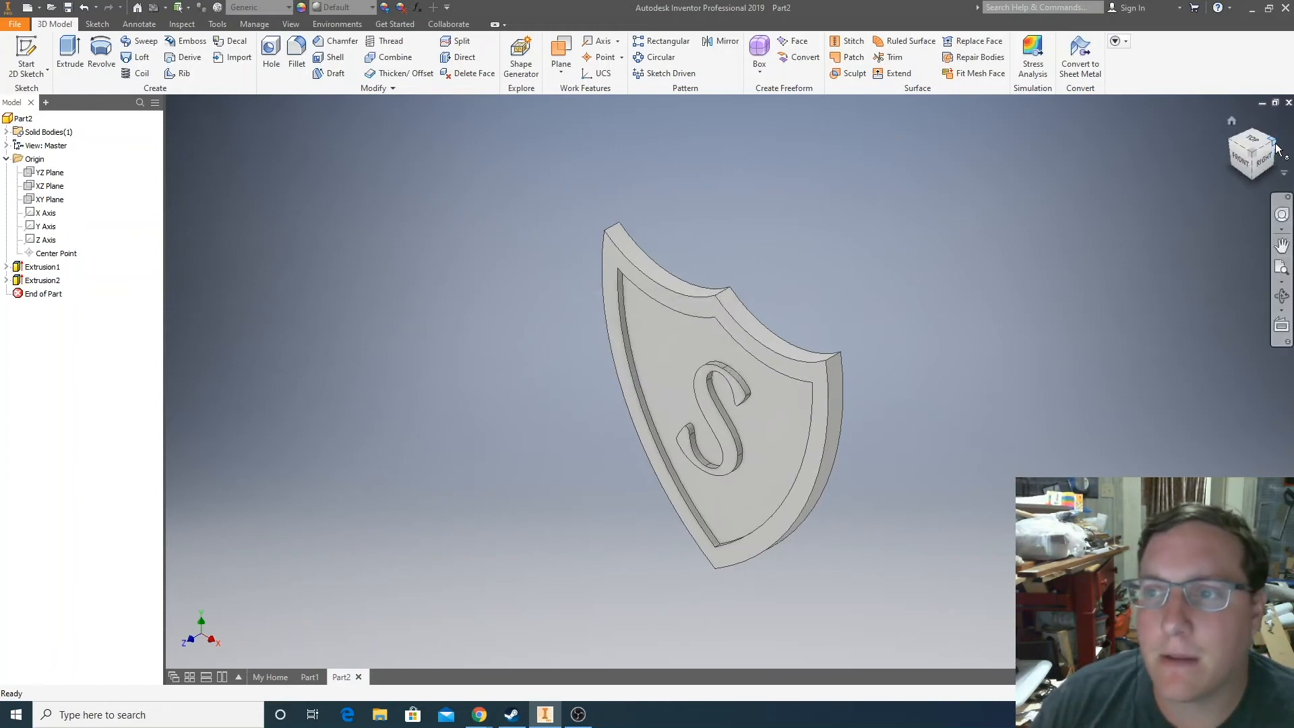
click(30, 48)
click(748, 308)
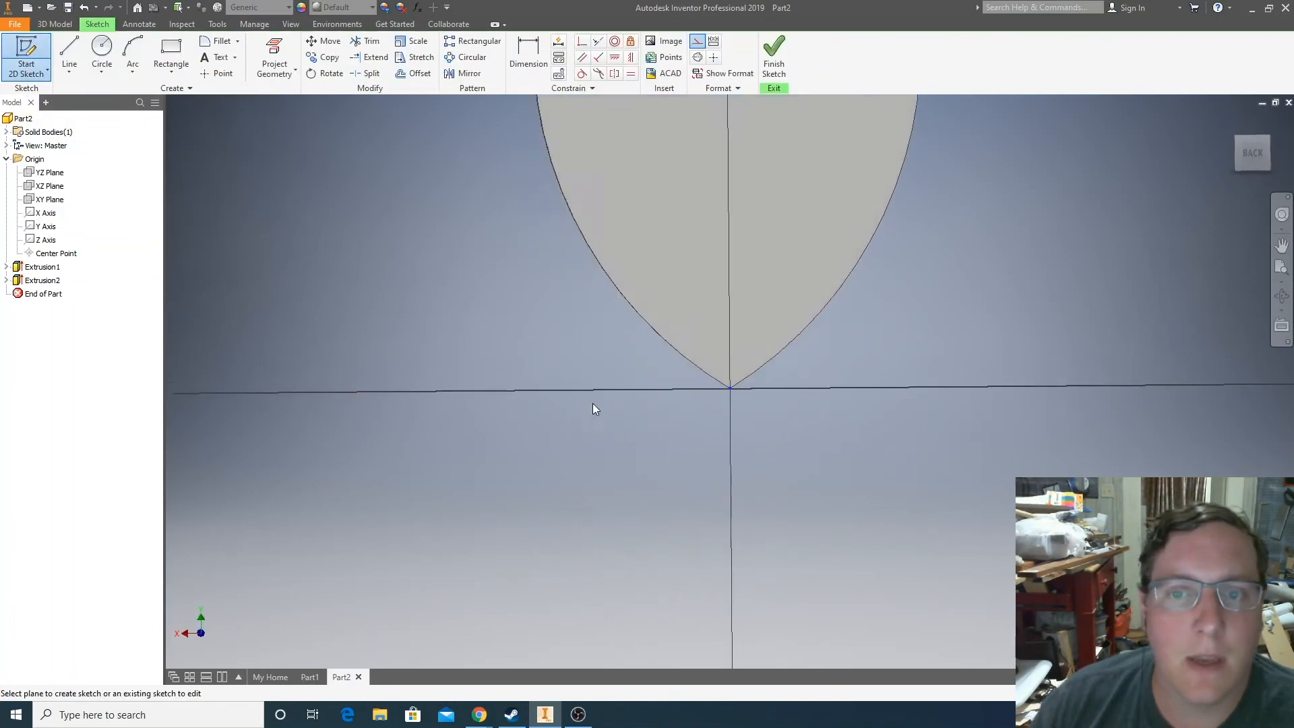
scroll(484, 523, up, 5)
scroll(471, 366, down, 3)
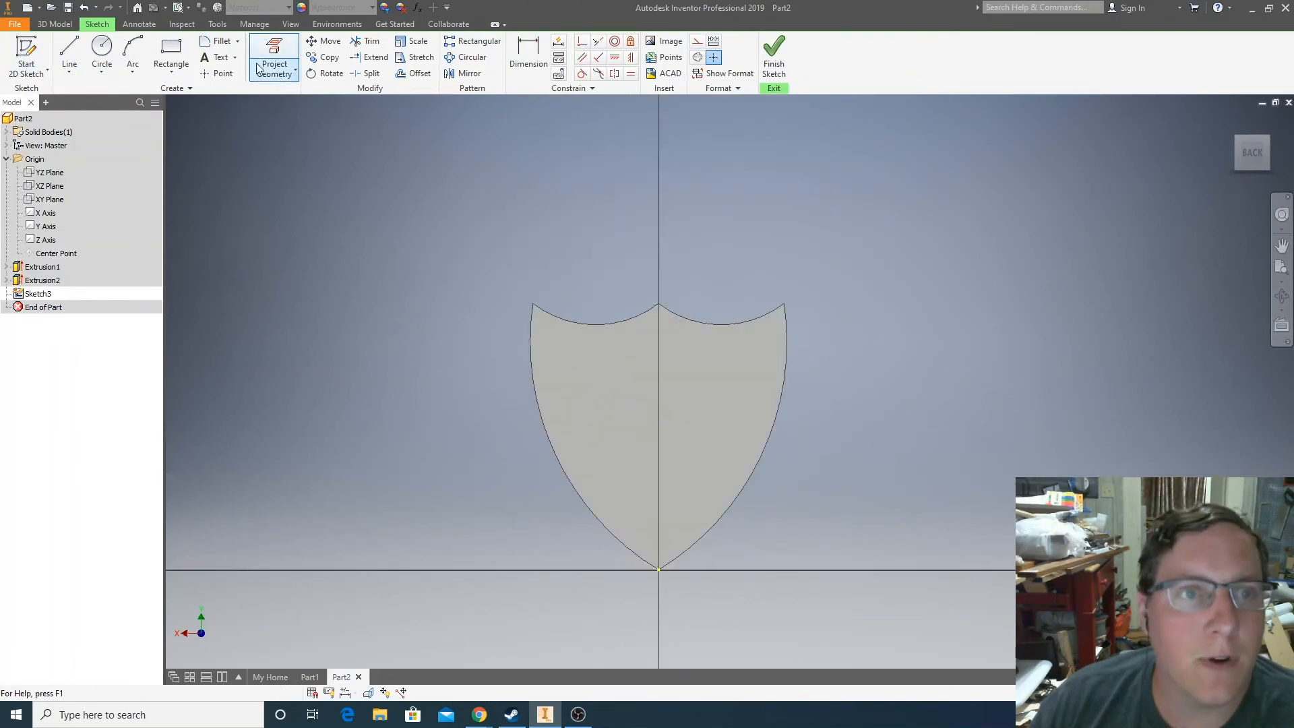
click(70, 53)
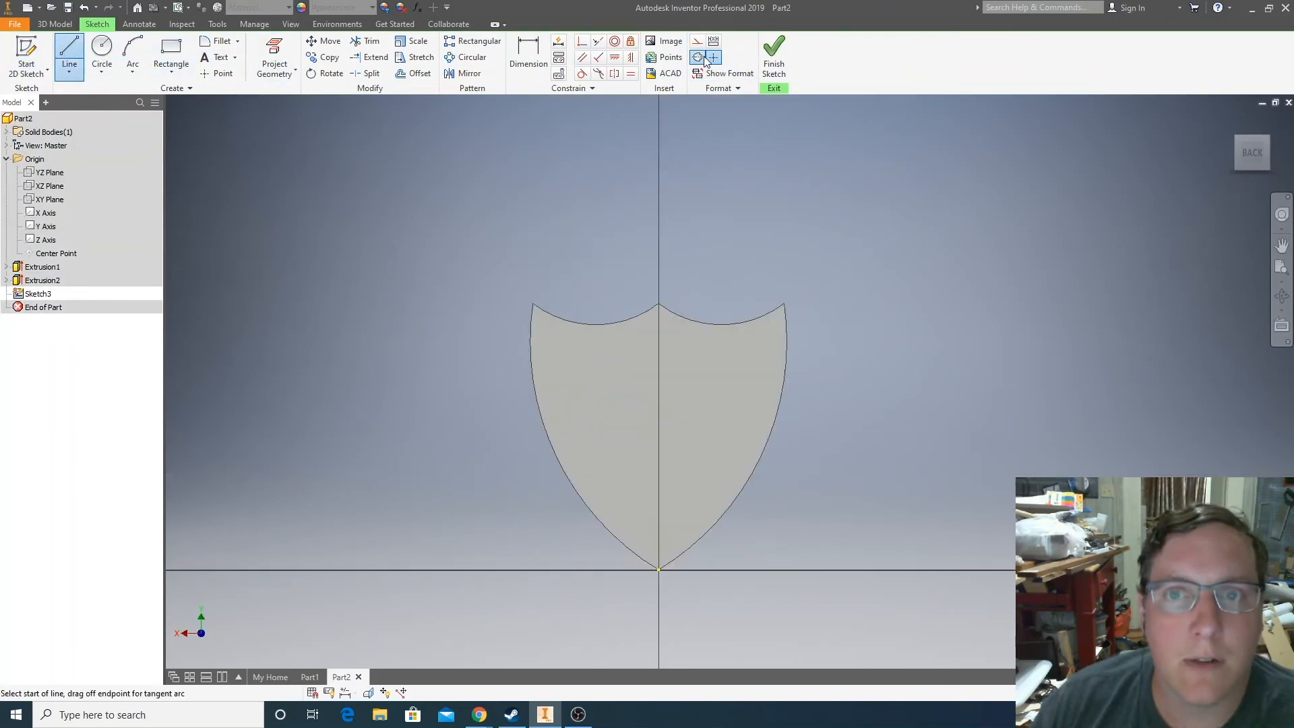
click(658, 304)
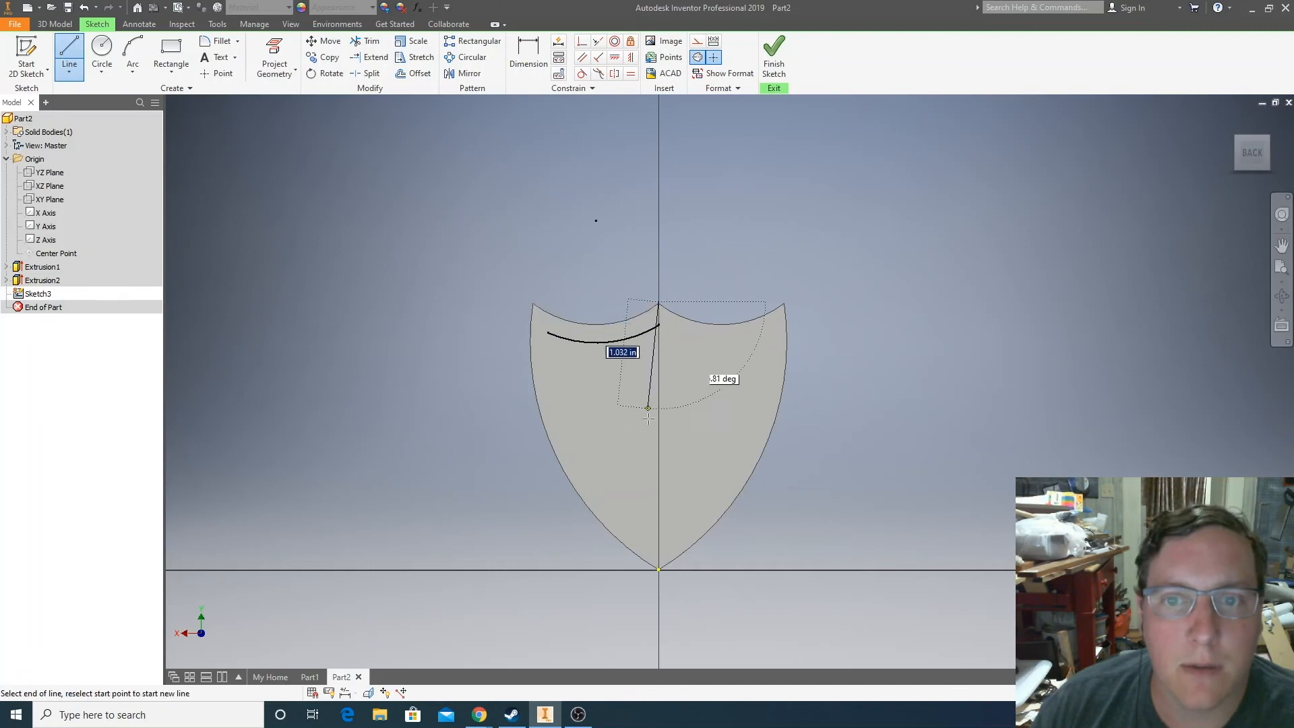
click(659, 569)
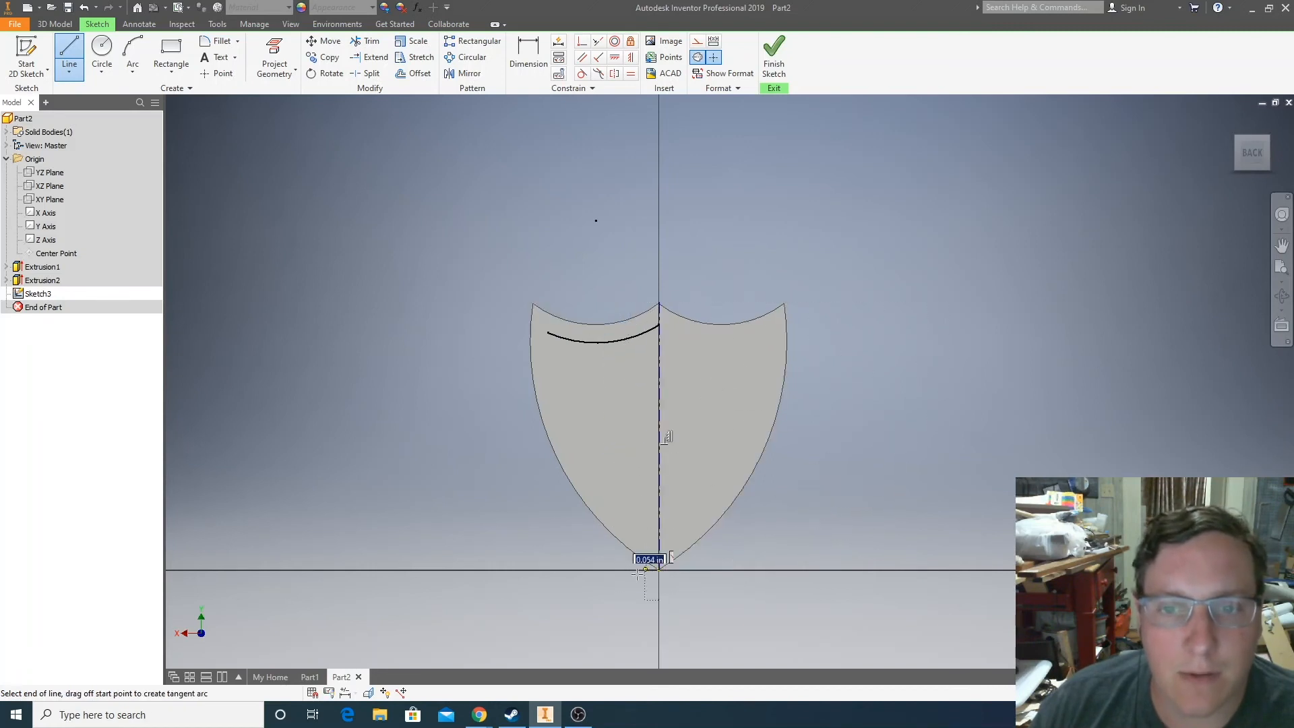
right_click(618, 578)
click(671, 577)
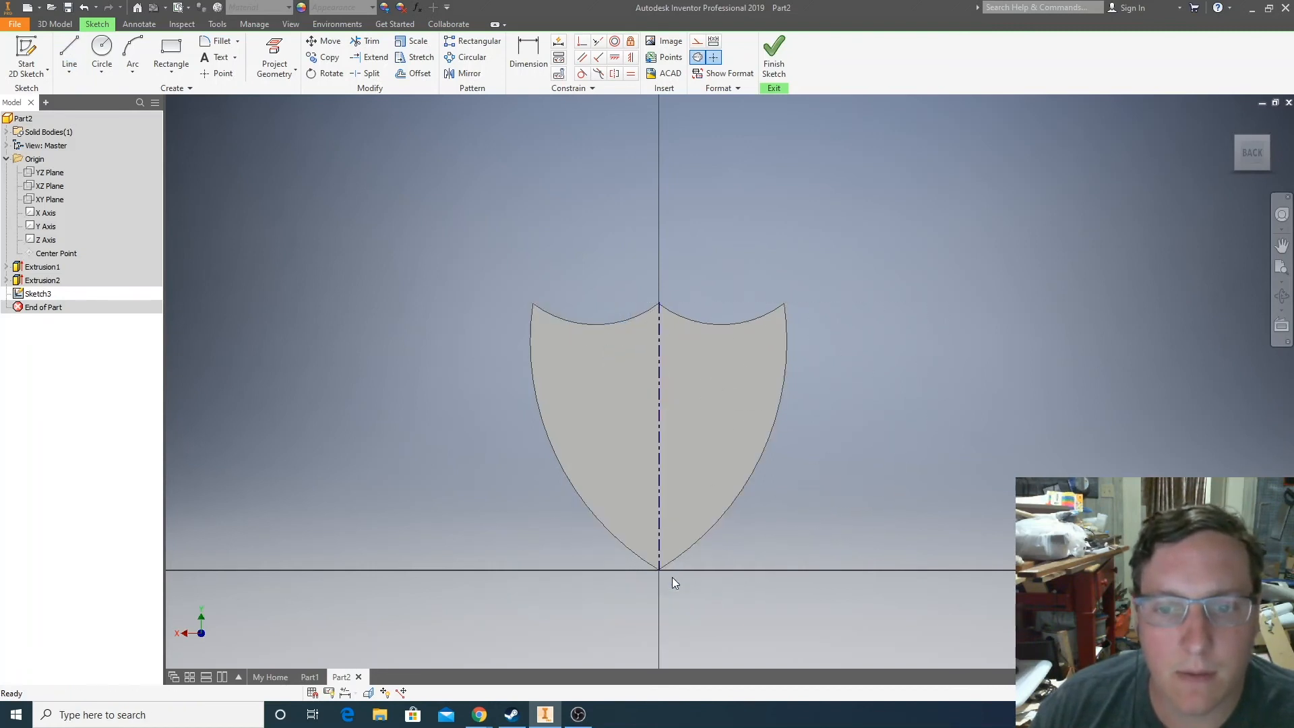
click(774, 57)
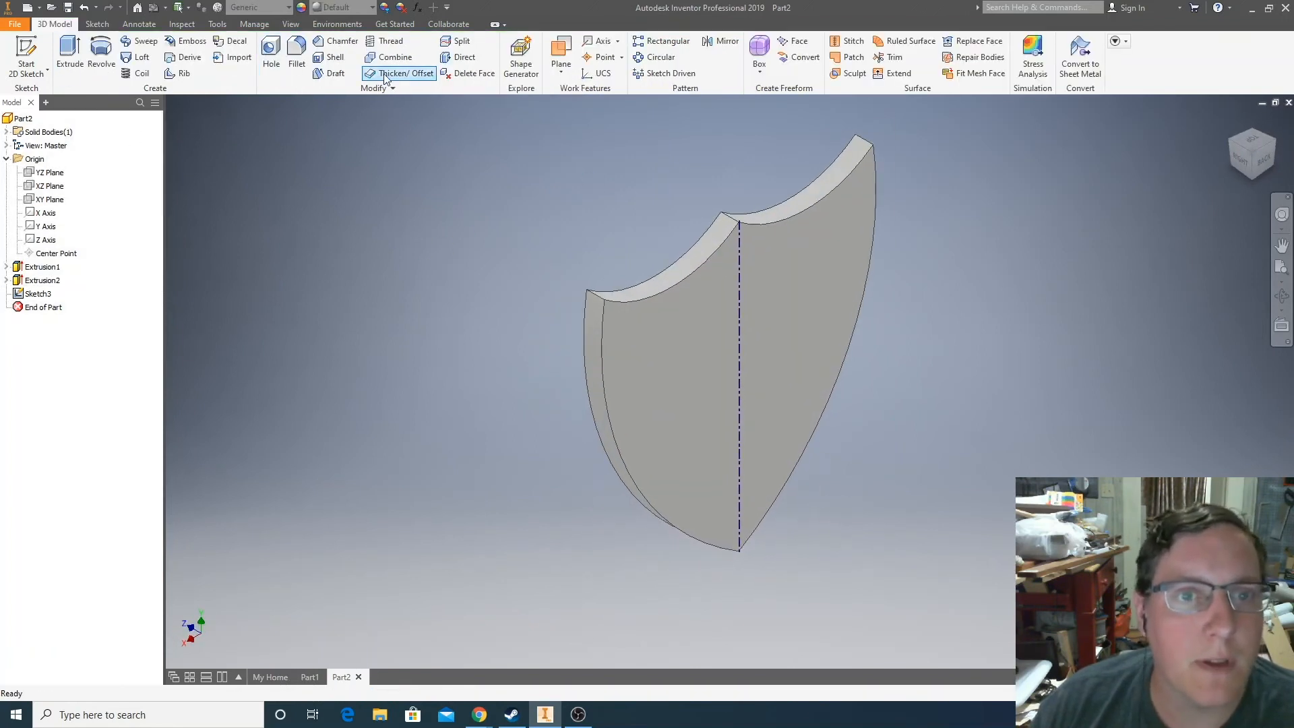
Start a Bend Part using the back face's vertical centerline as the bend line, bending both sides of the shield
click(389, 88)
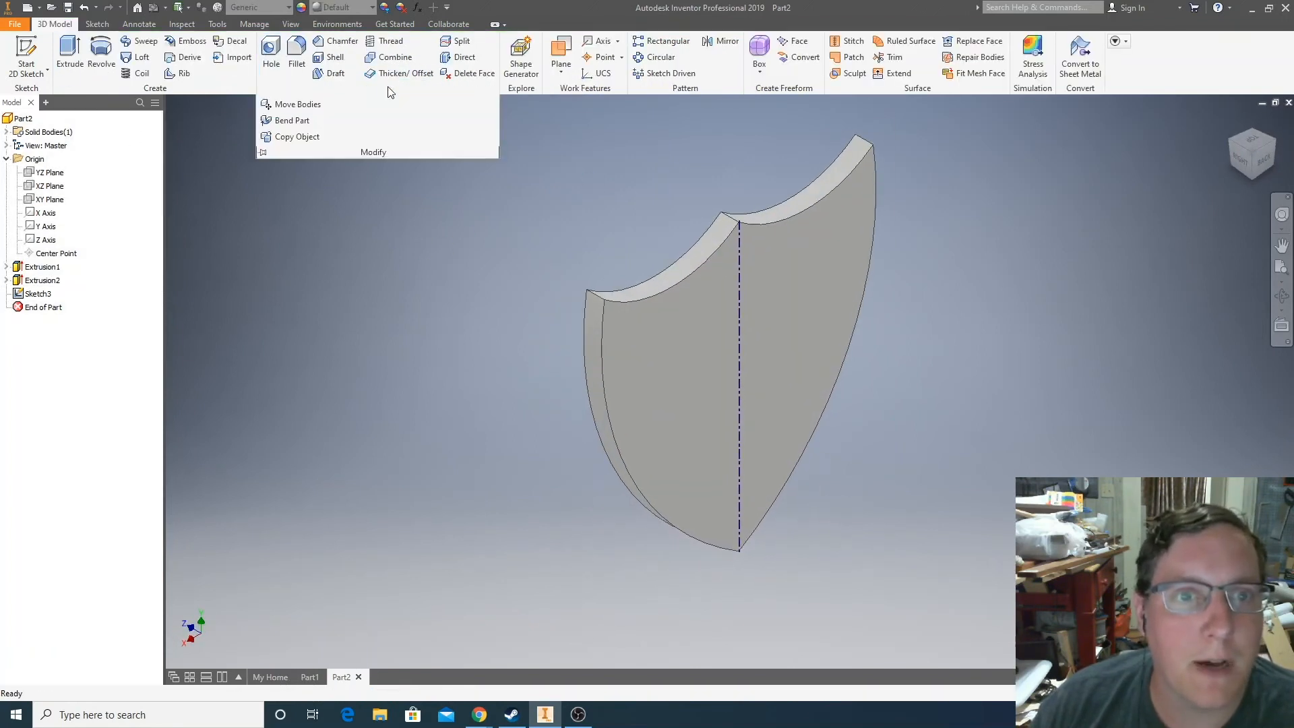
click(285, 121)
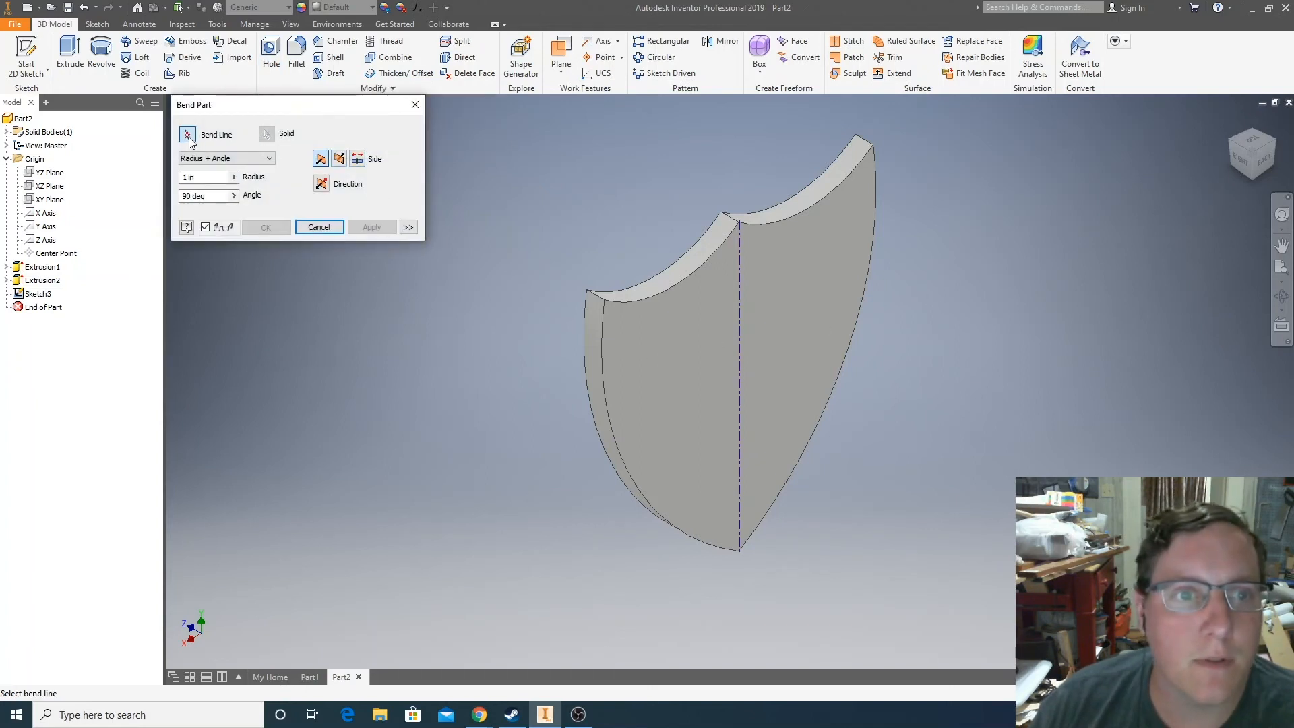
click(738, 298)
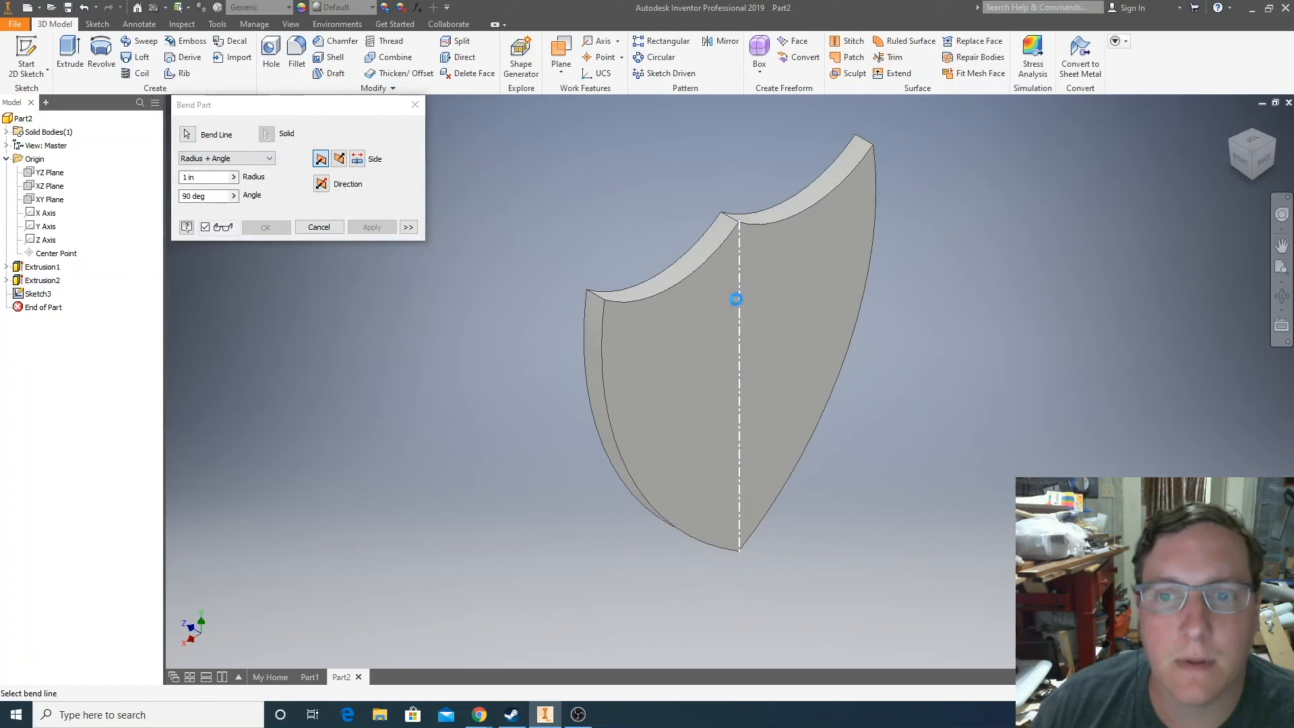
click(1247, 143)
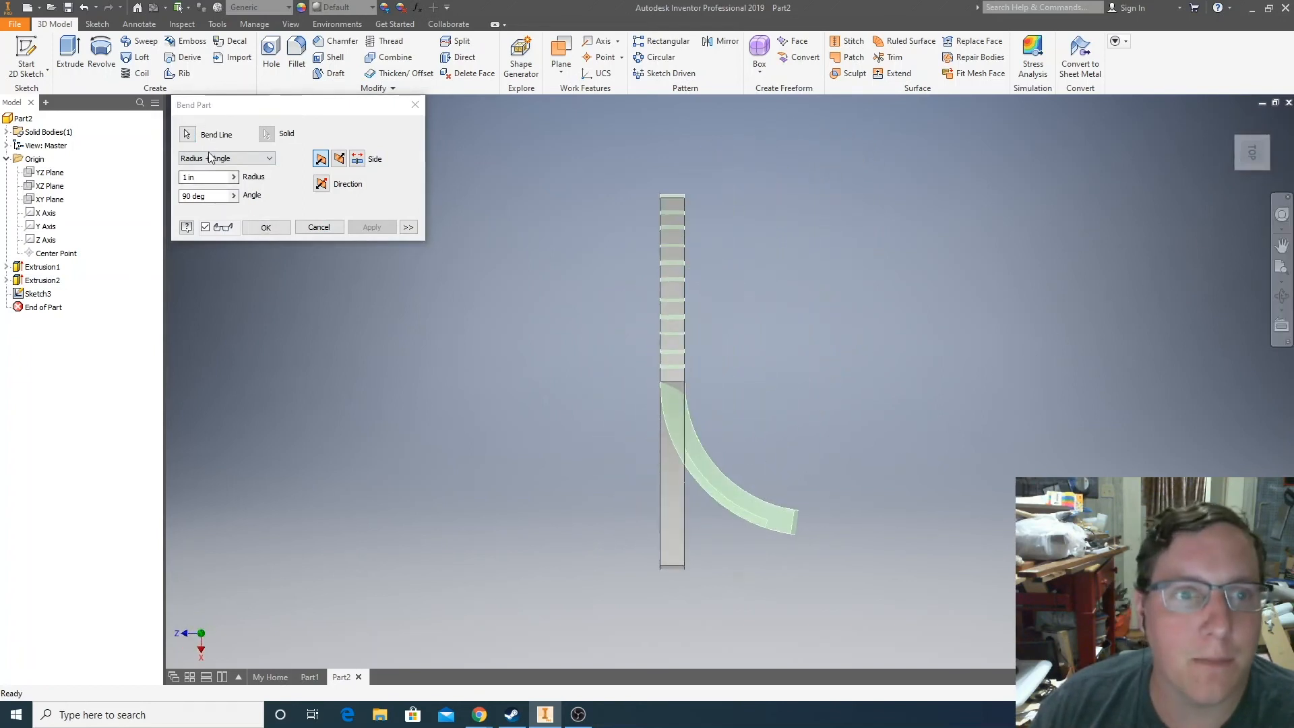
click(357, 159)
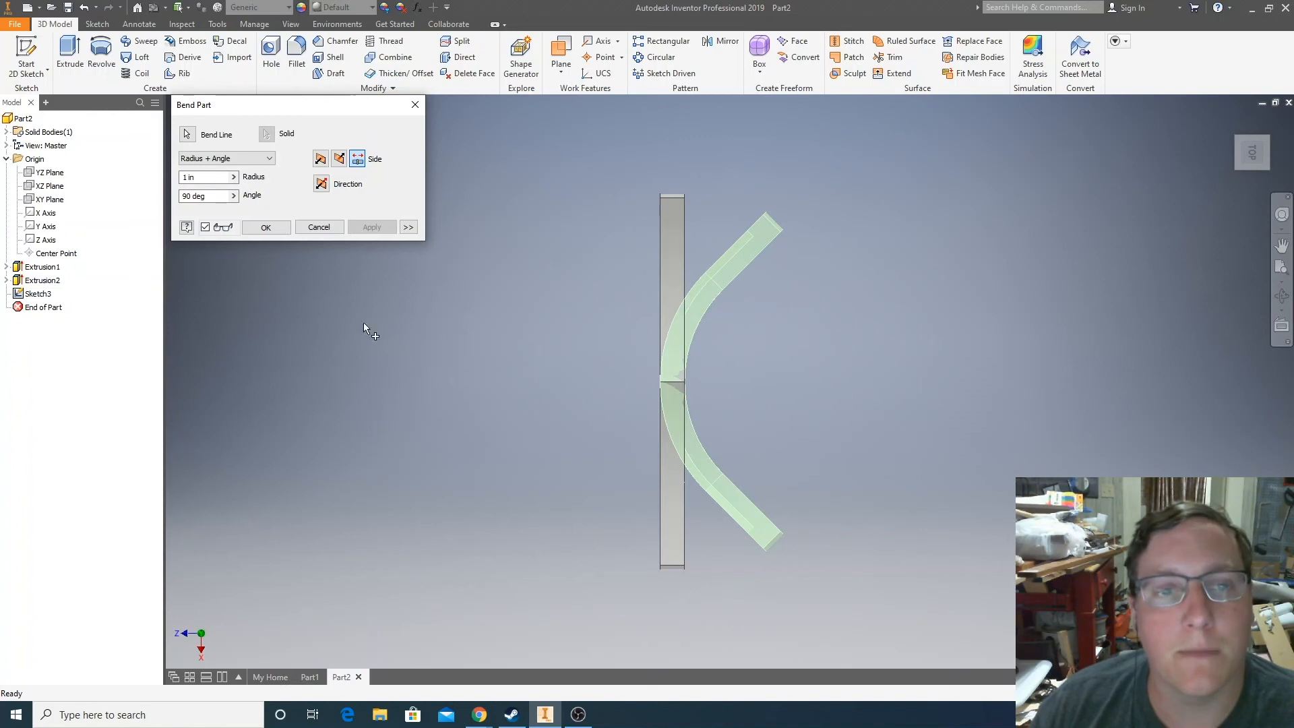
Set the bend radius to 2.5 in and apply the bend to the shield
click(189, 178)
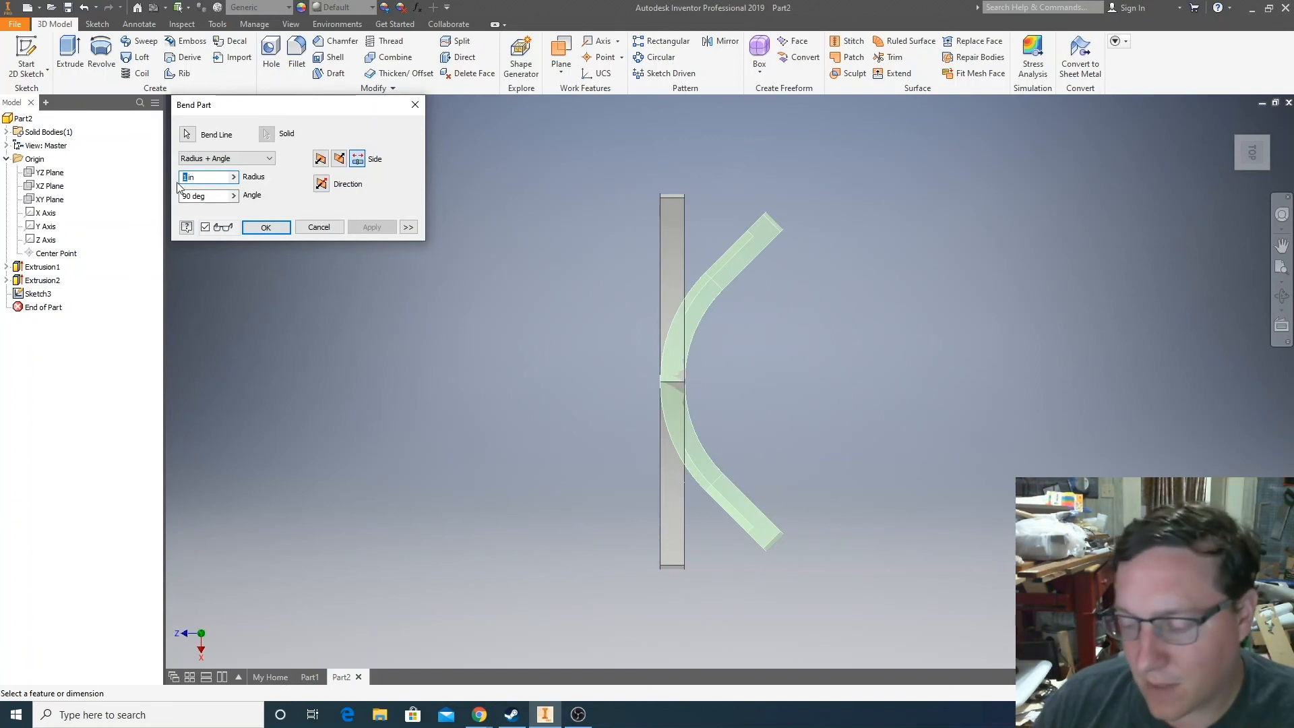
text(.5)
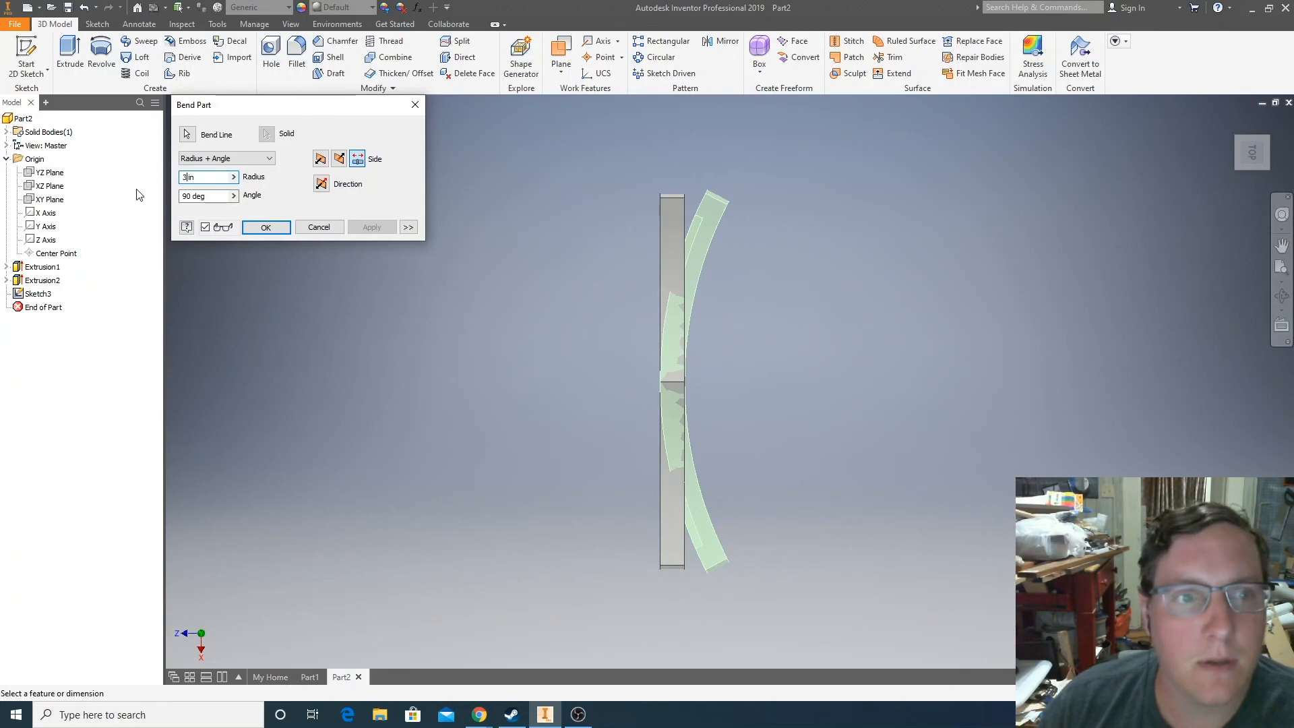
text(2.5)
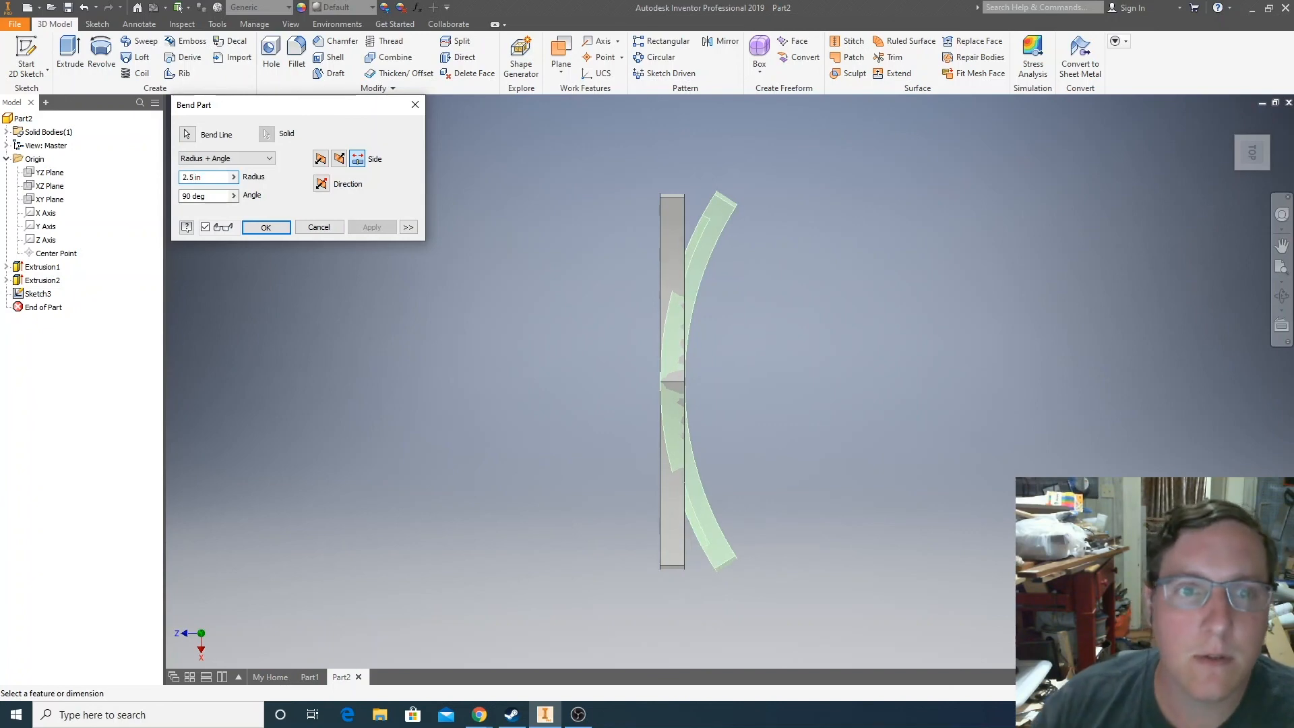
click(267, 228)
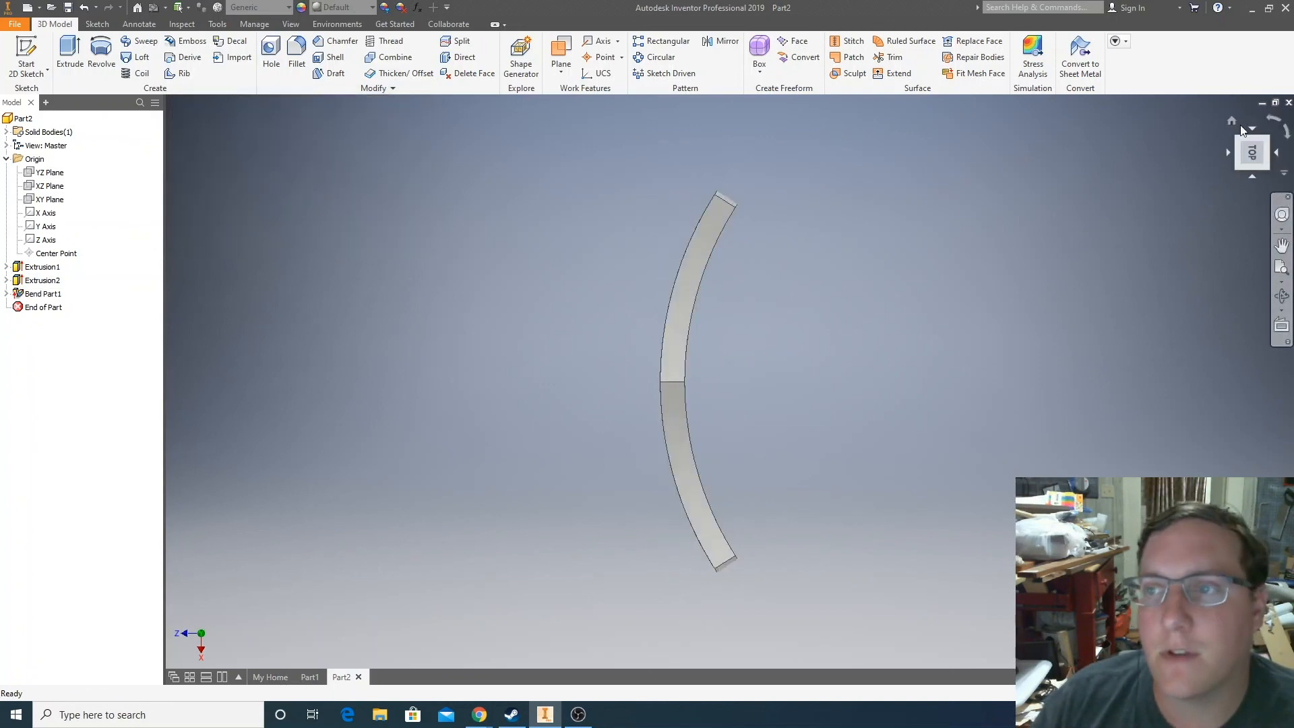
click(1231, 120)
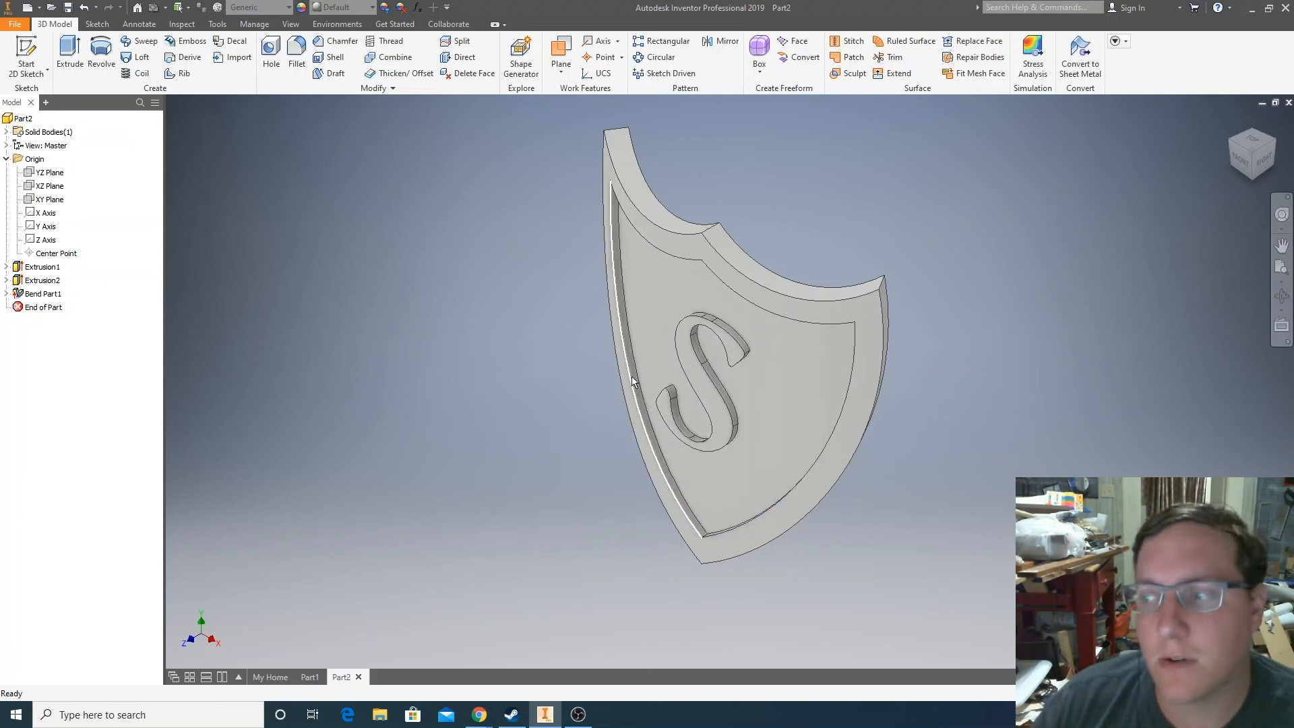
mouse_move(653, 402)
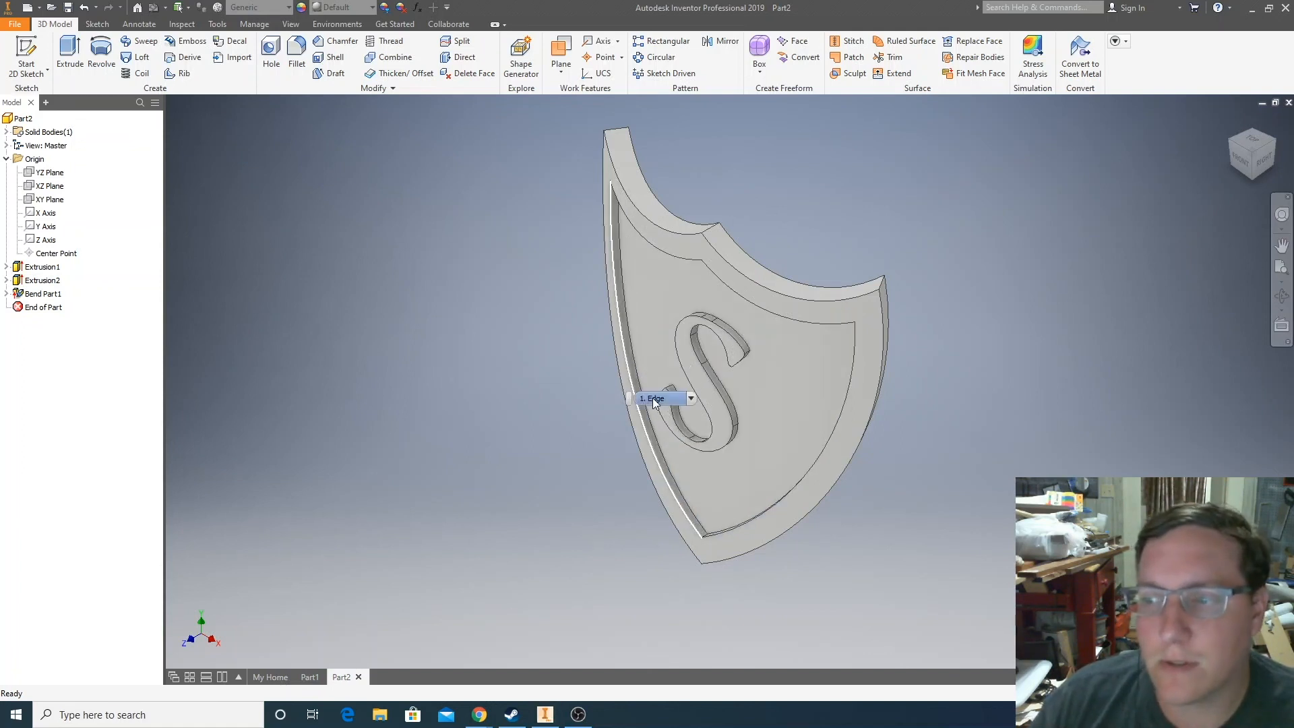